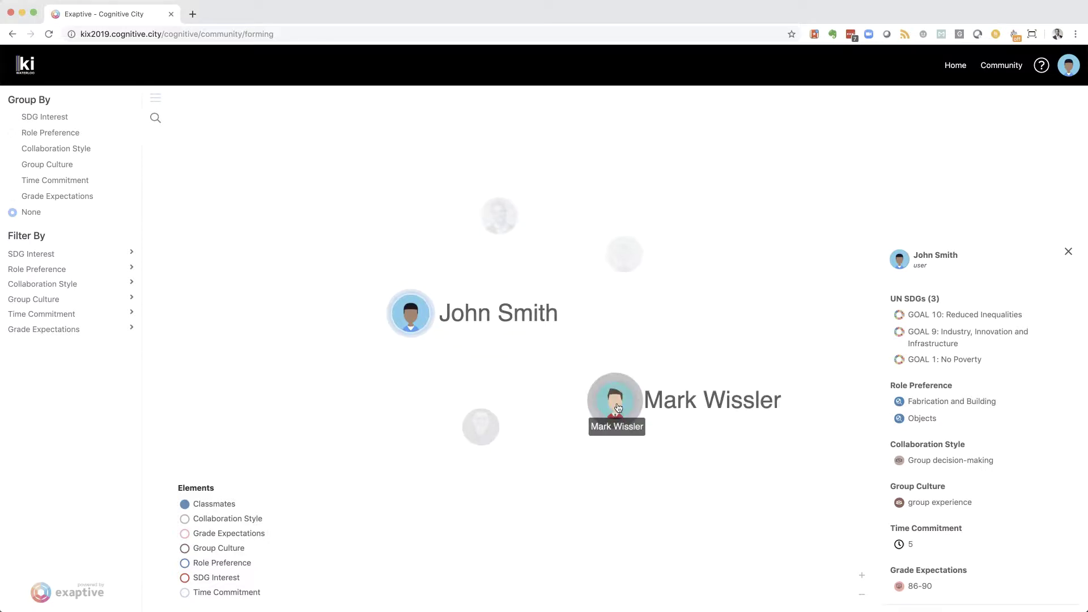
Open the lower-right classmate's profile, then deselect it to bring back the Classmates (5) list.
left_click(618, 407)
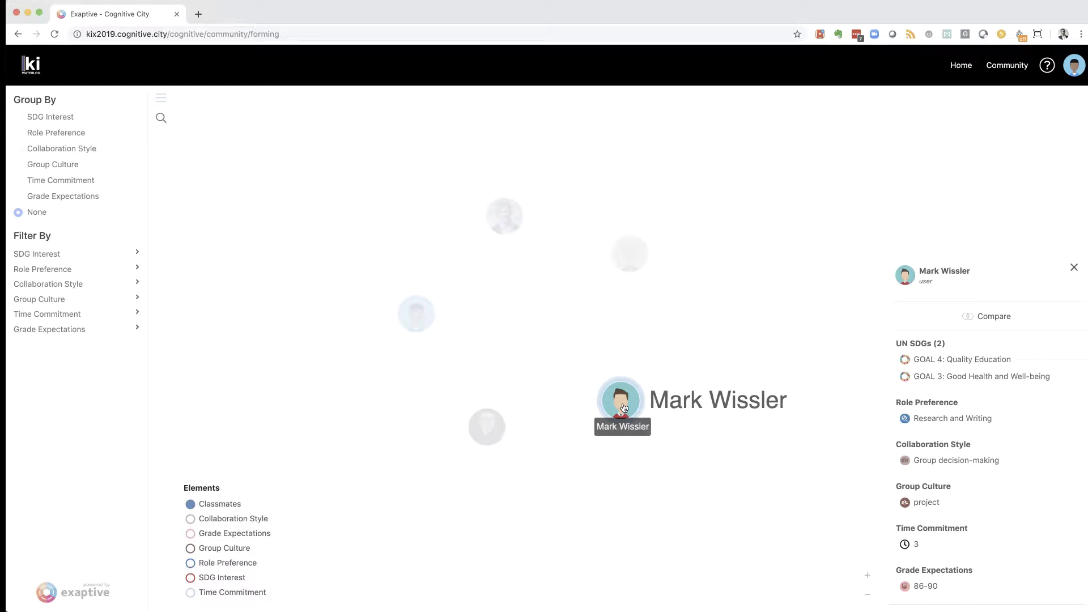
left_click(623, 407)
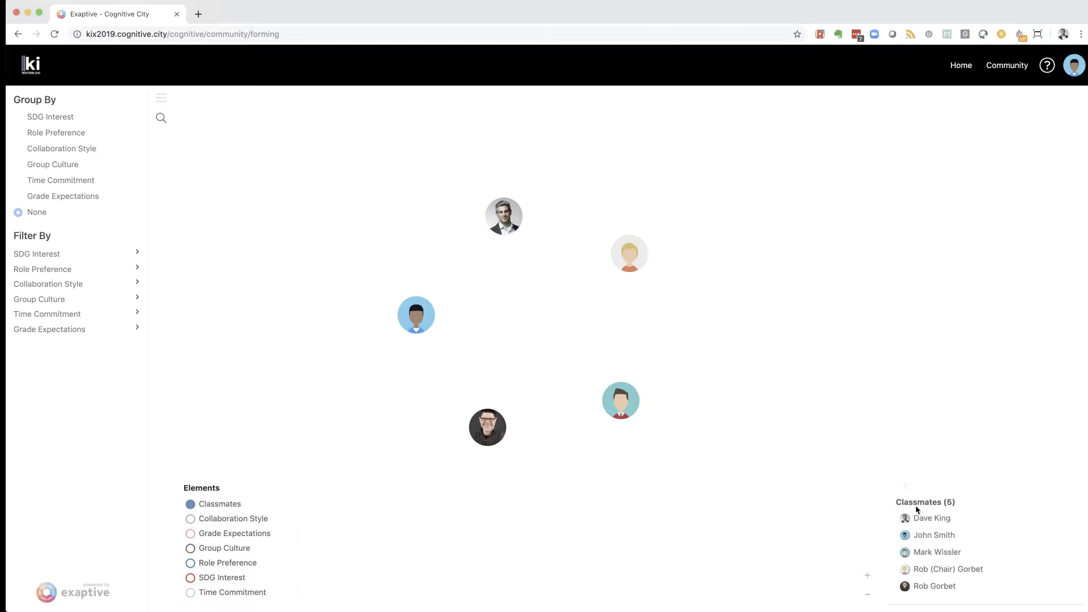
mouse_move(922, 525)
Group classmates by Group Culture and inspect the group experience and project clusters.
left_click(18, 165)
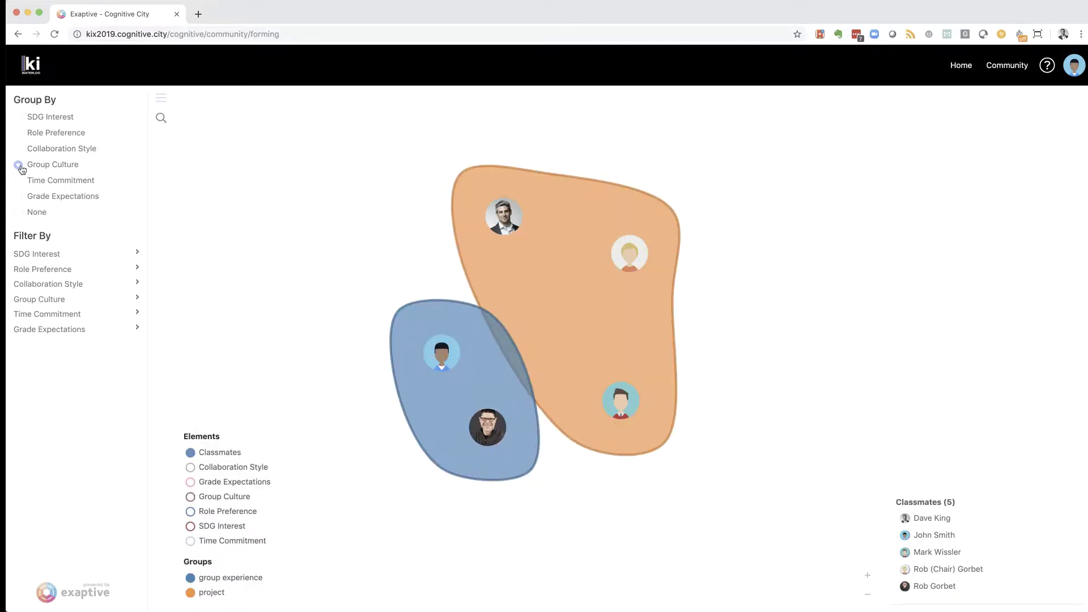
left_click(429, 401)
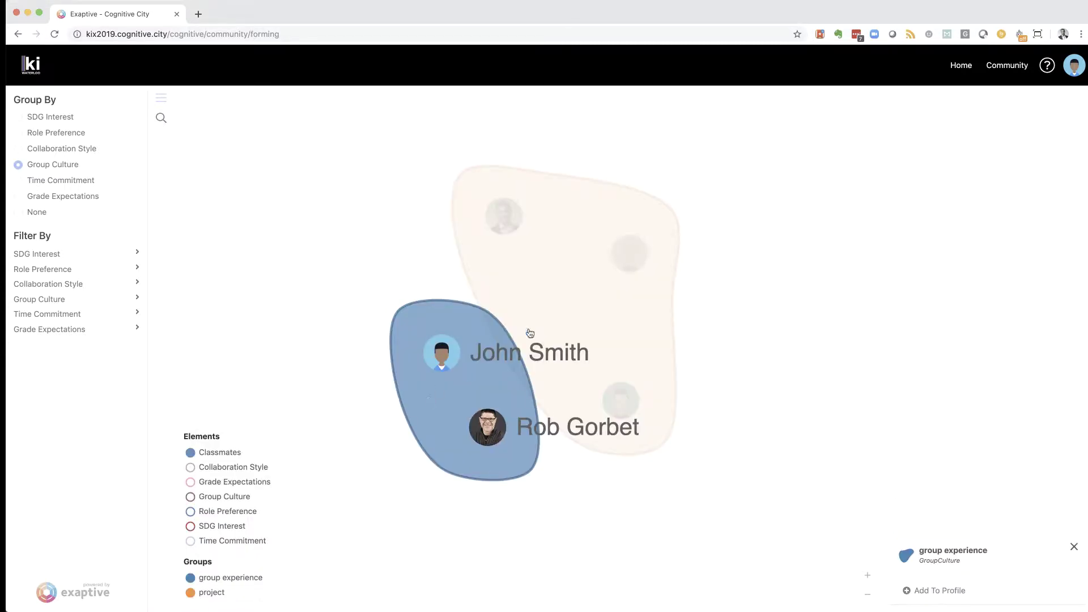
left_click(582, 290)
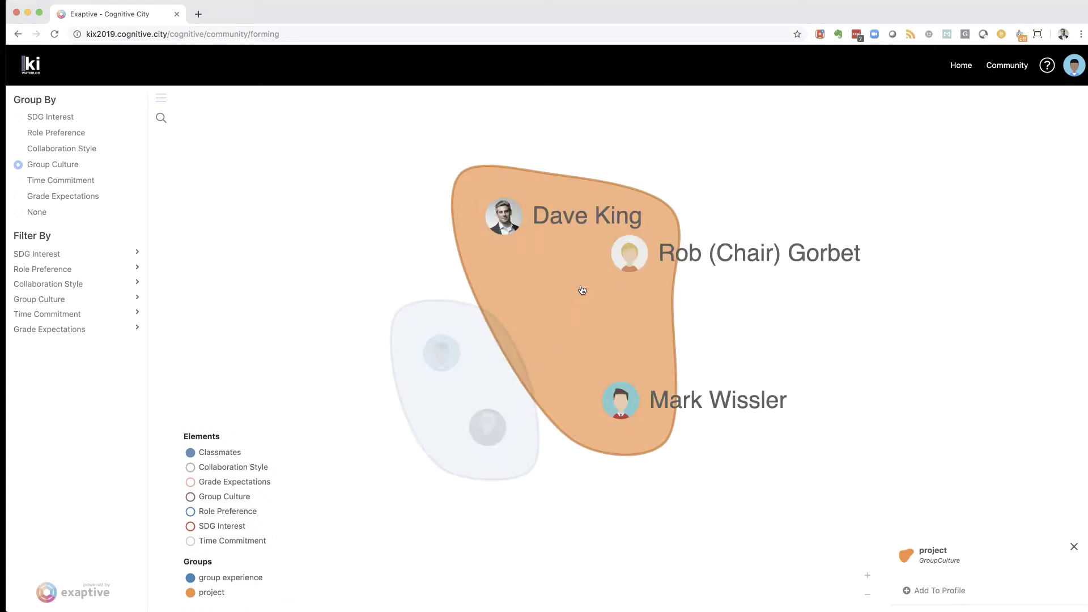
left_click(688, 527)
left_click(501, 217)
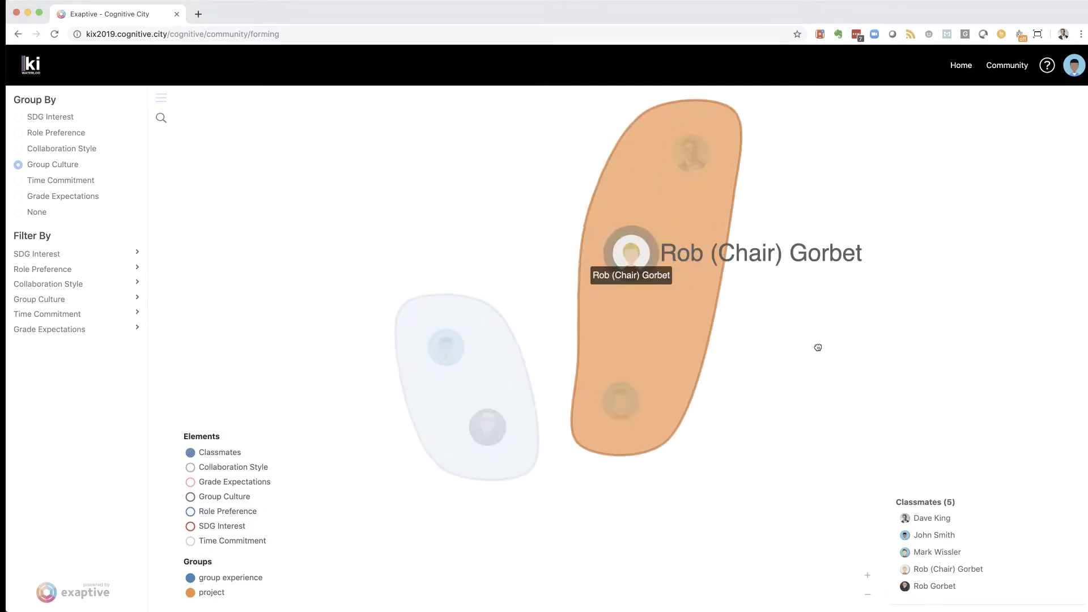
Drag members apart to separate the blue group experience and orange project clusters.
left_click(633, 256)
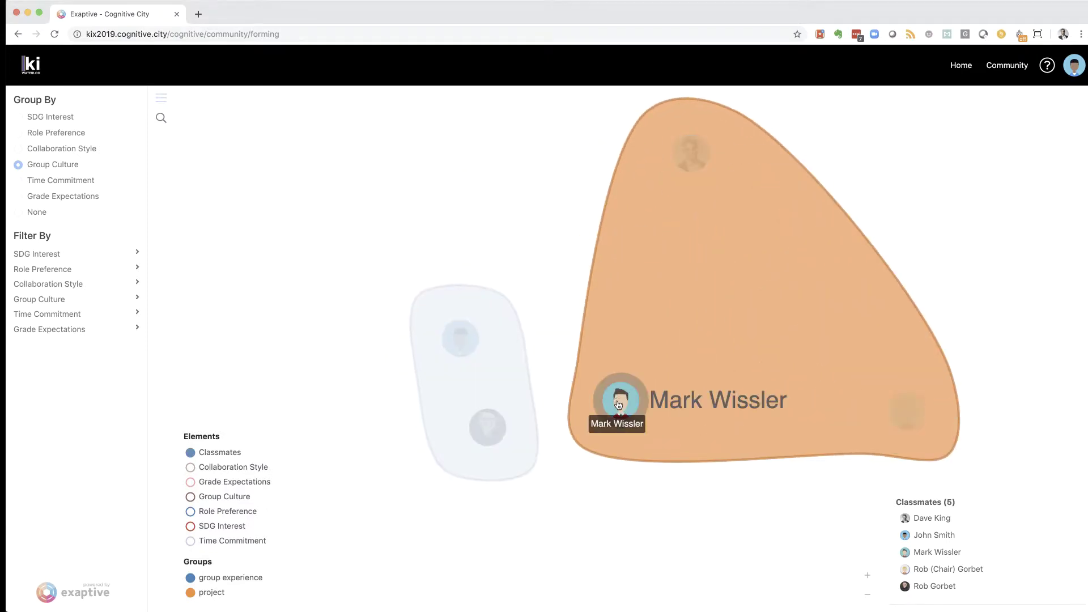
left_click_drag(621, 401, 885, 309)
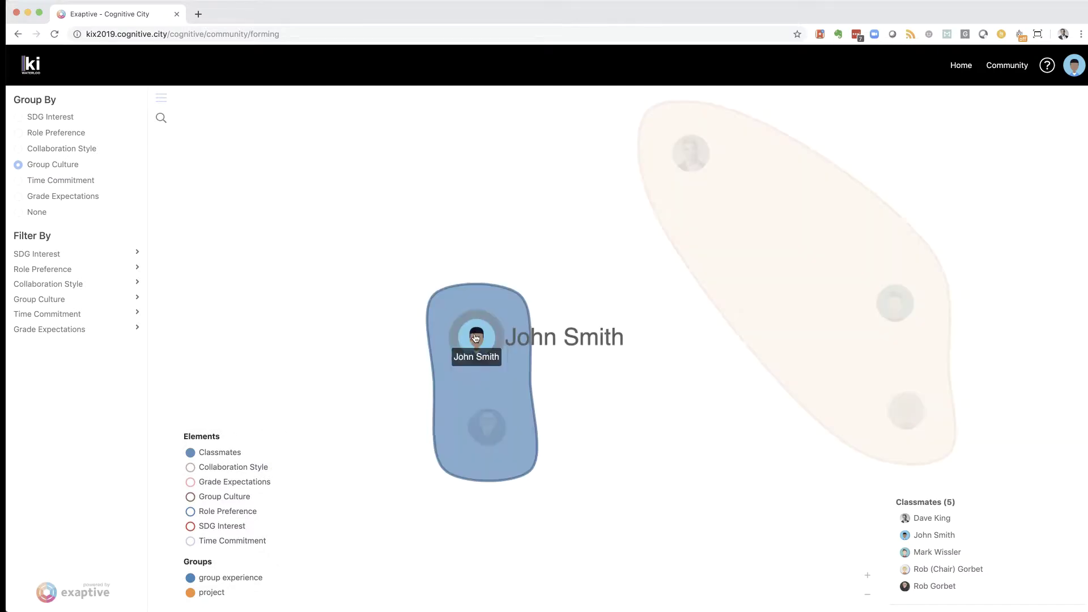
left_click_drag(475, 338, 259, 209)
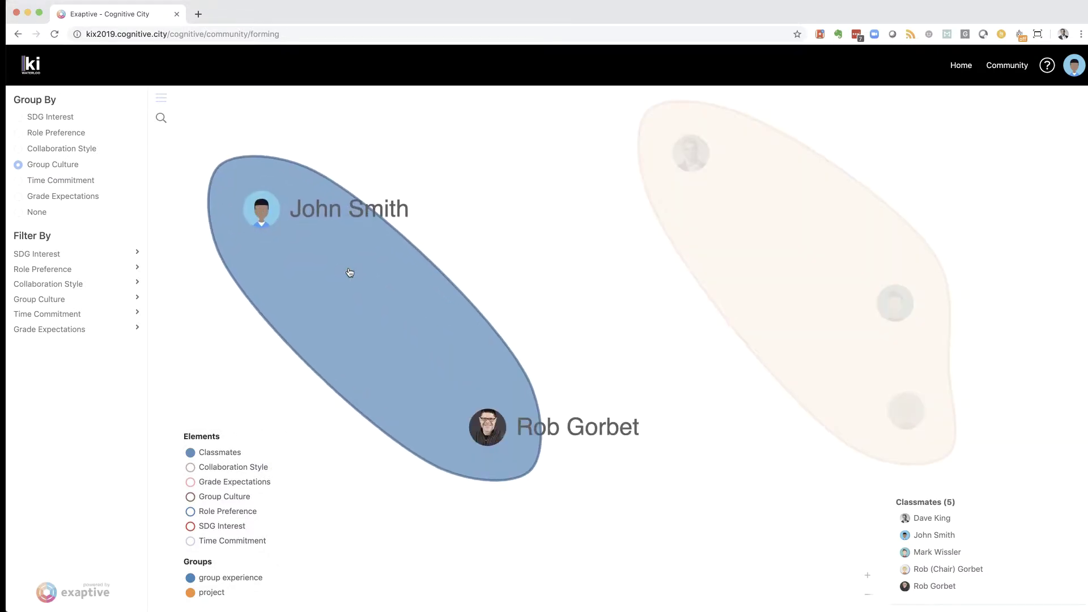
left_click_drag(487, 426, 703, 554)
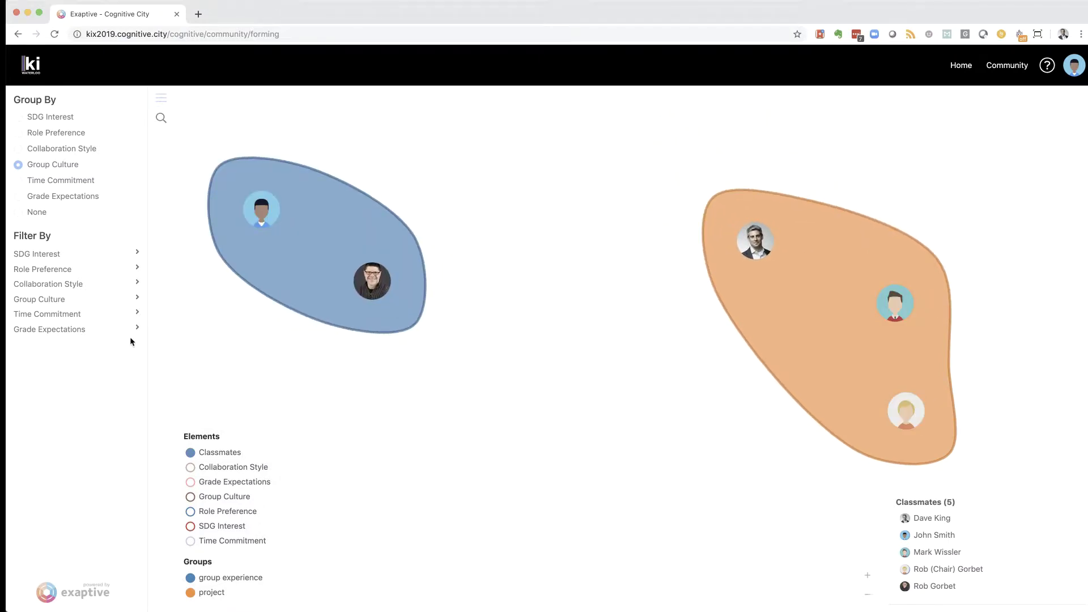
left_click(138, 254)
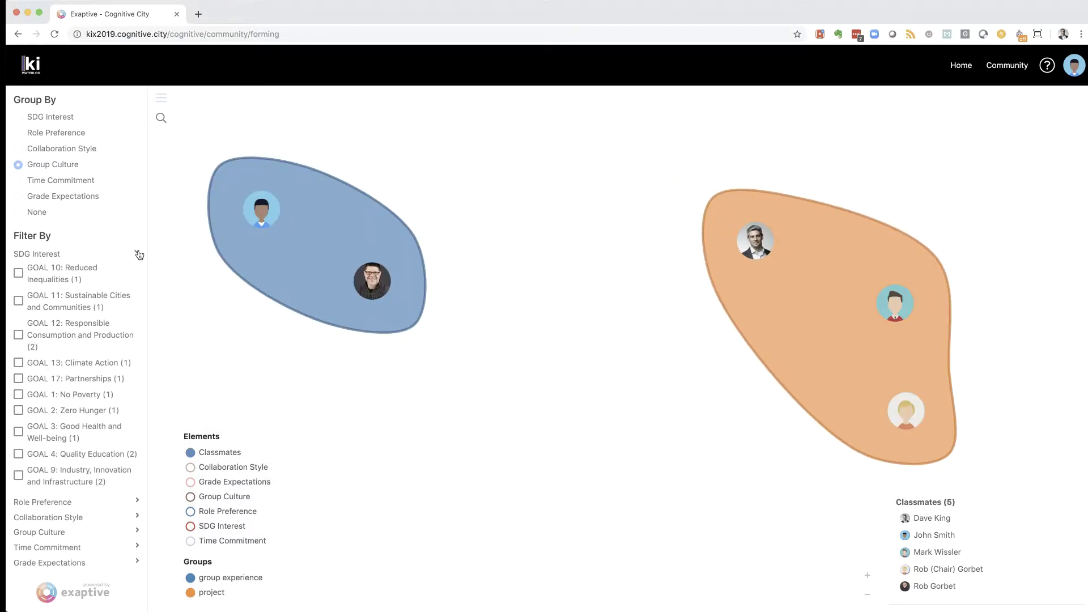
left_click(18, 274)
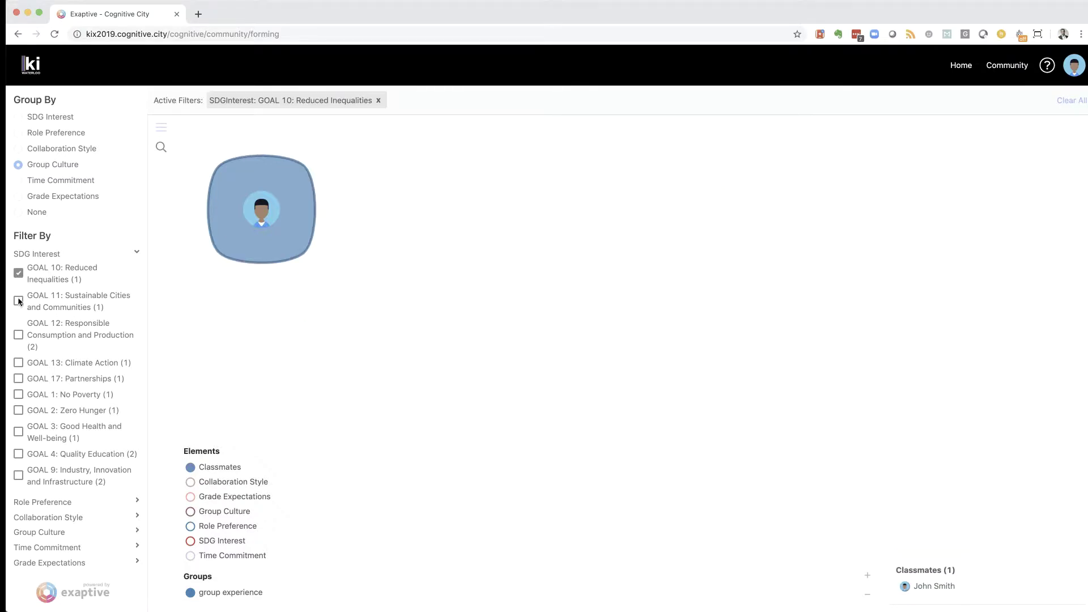
left_click(19, 302)
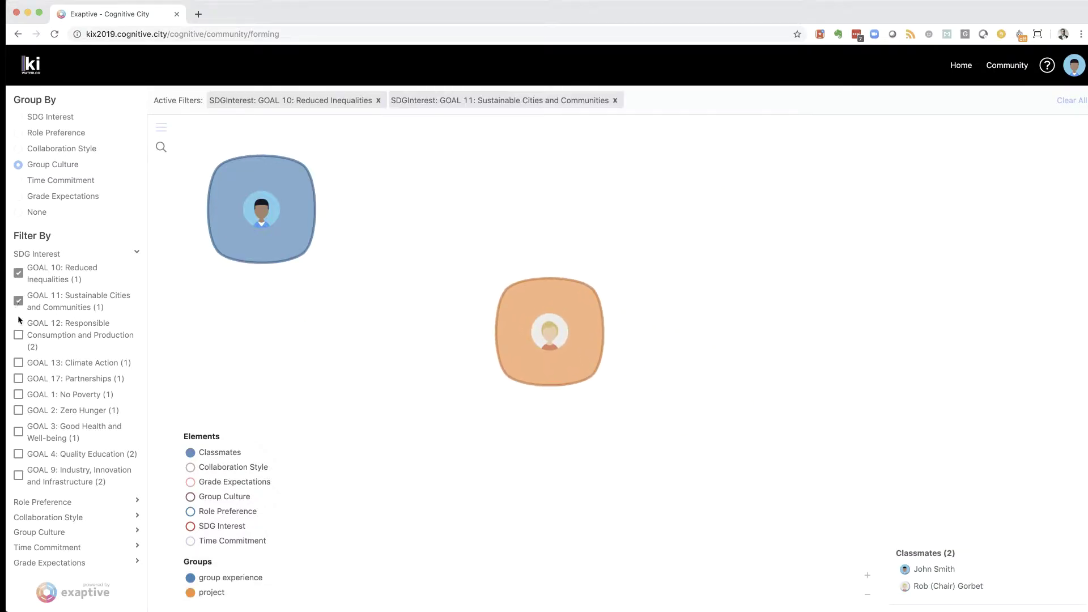
left_click(19, 336)
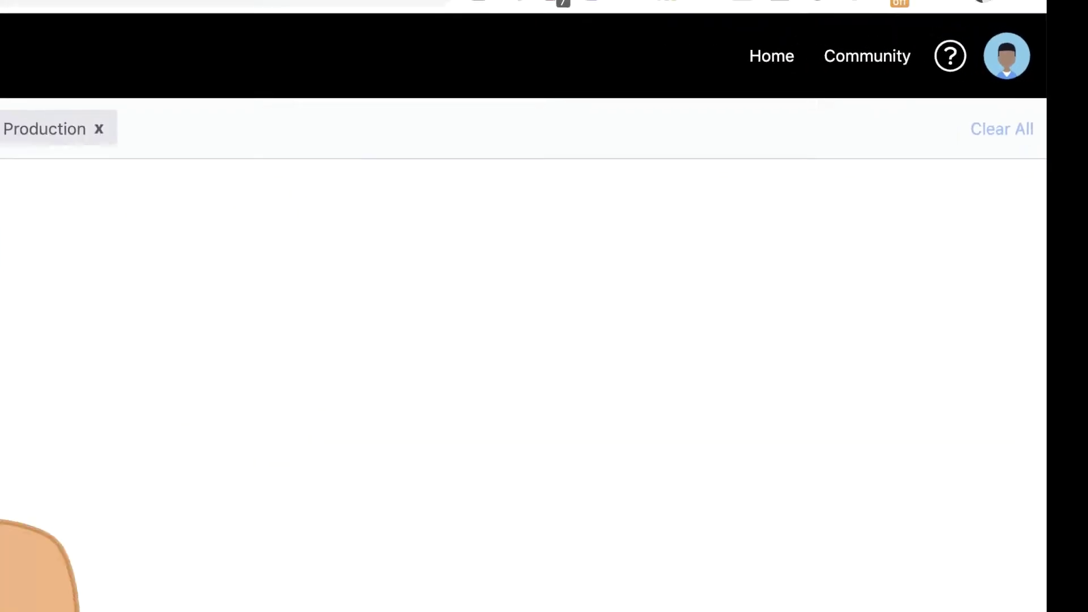
left_click(12, 205)
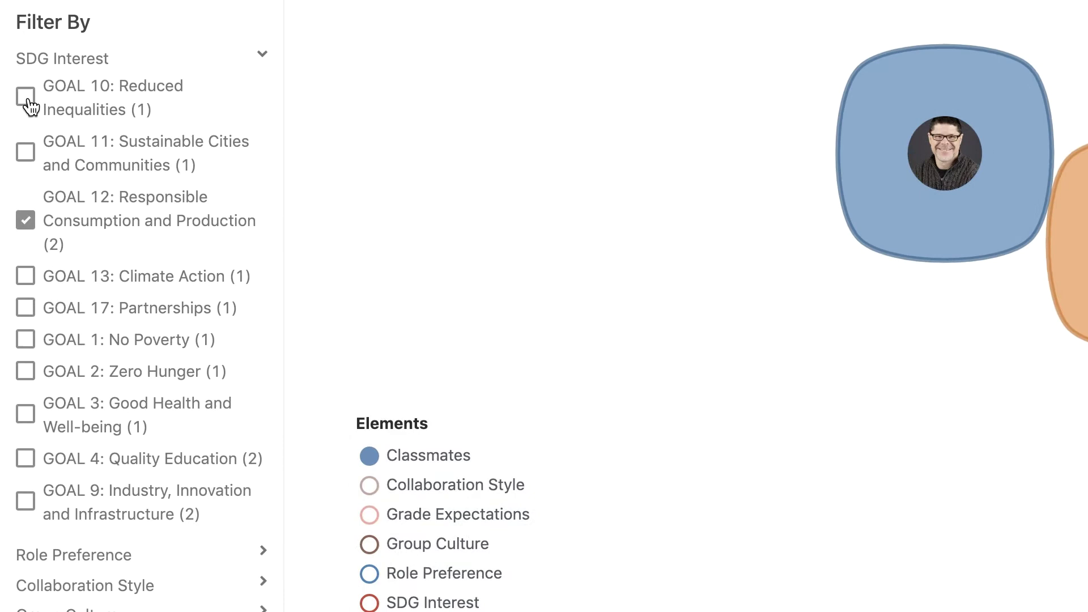
left_click(23, 226)
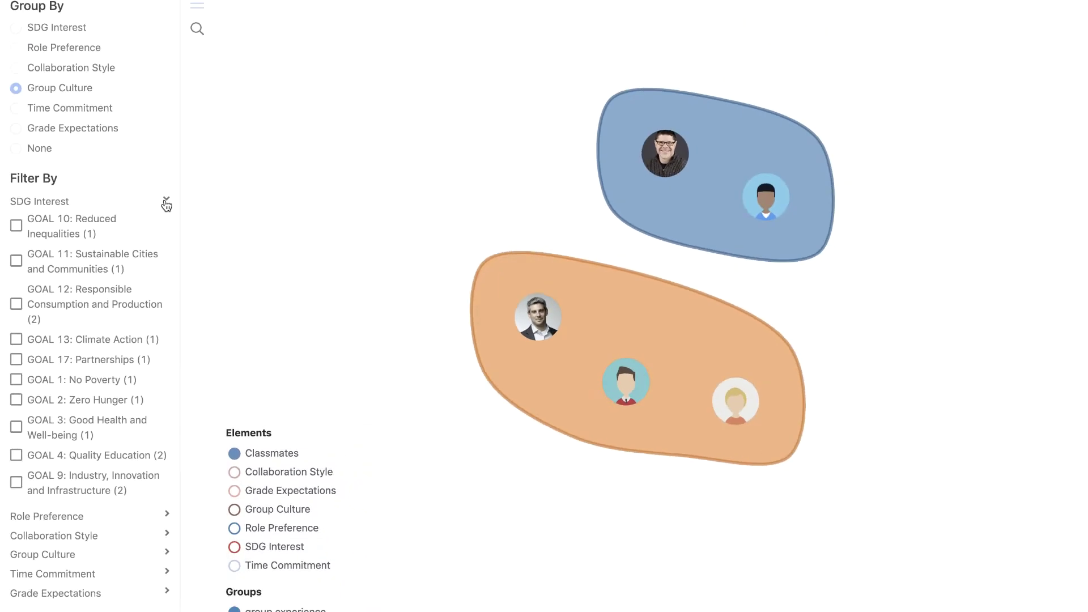
left_click(258, 57)
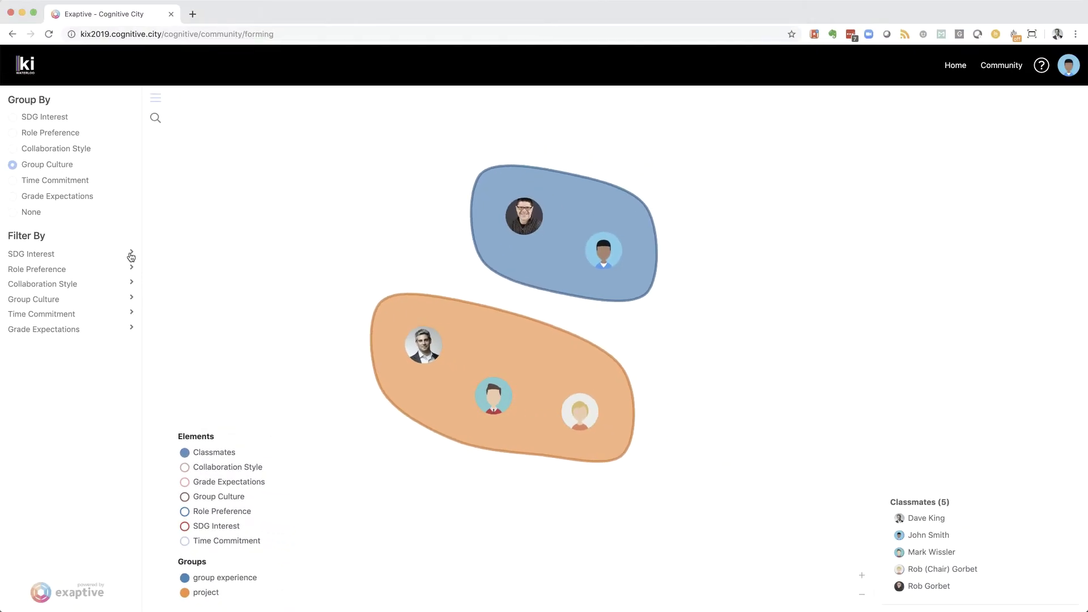
Show Collaboration Style nodes, spread the project members, and centre the Autonomy node in view.
left_click(185, 469)
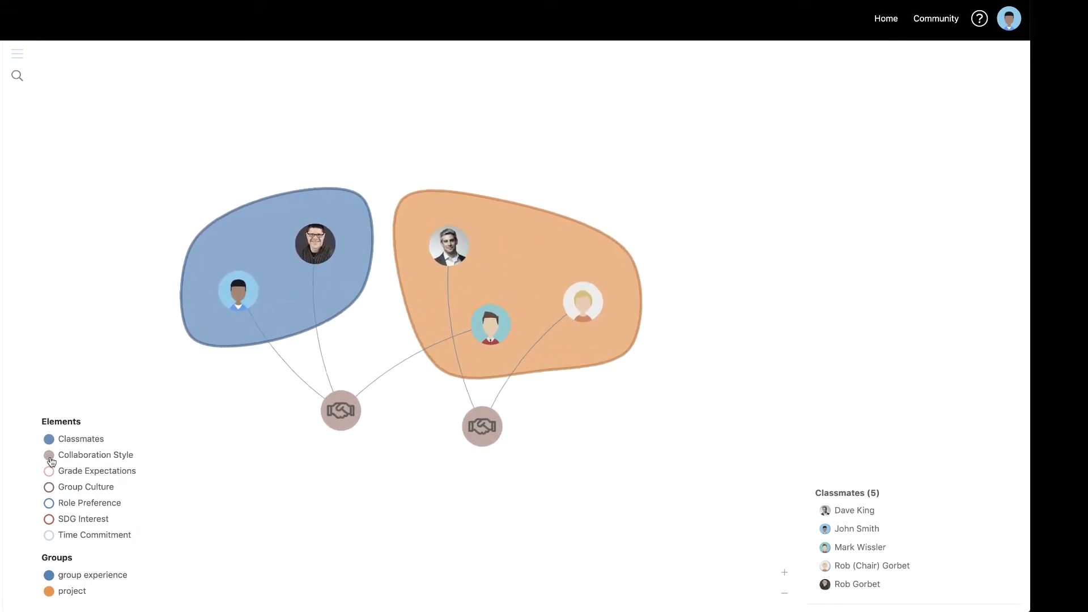
left_click_drag(451, 245, 773, 147)
left_click_drag(640, 285, 843, 374)
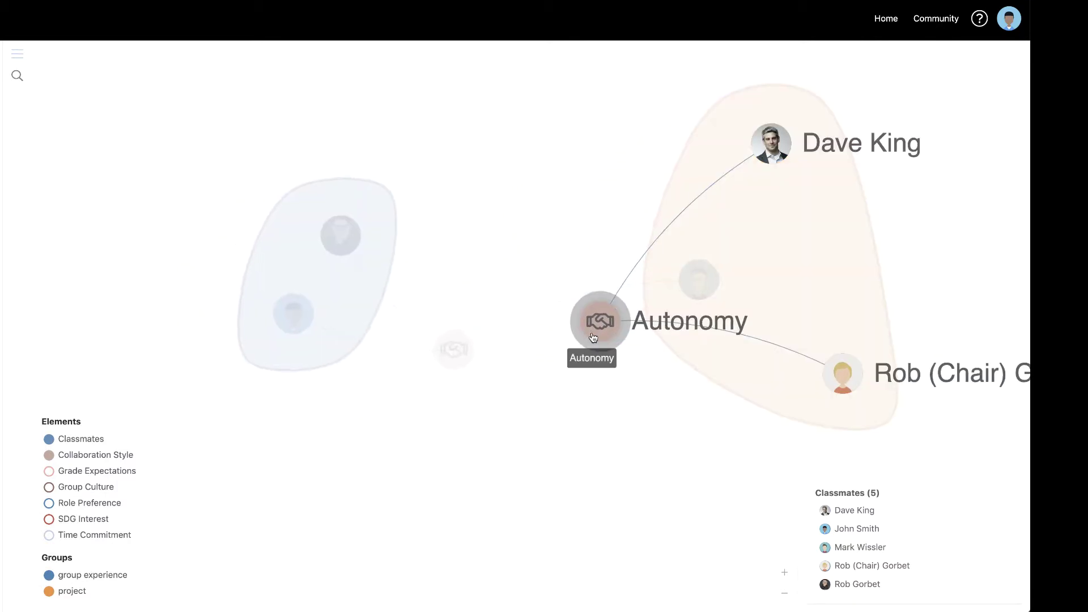
left_click_drag(594, 337, 938, 252)
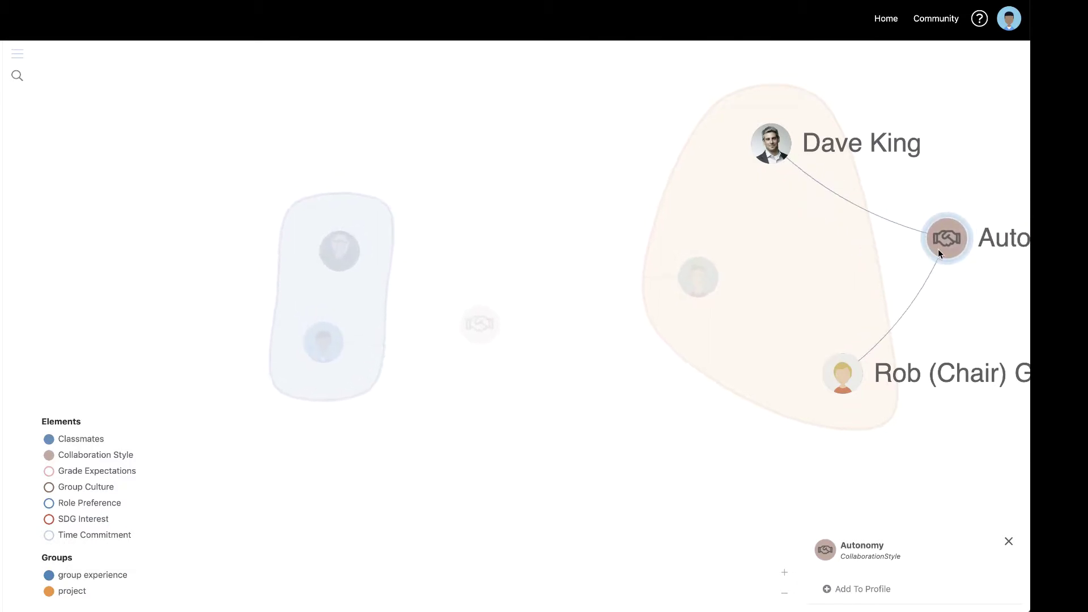
scroll(938, 253, "down", 5)
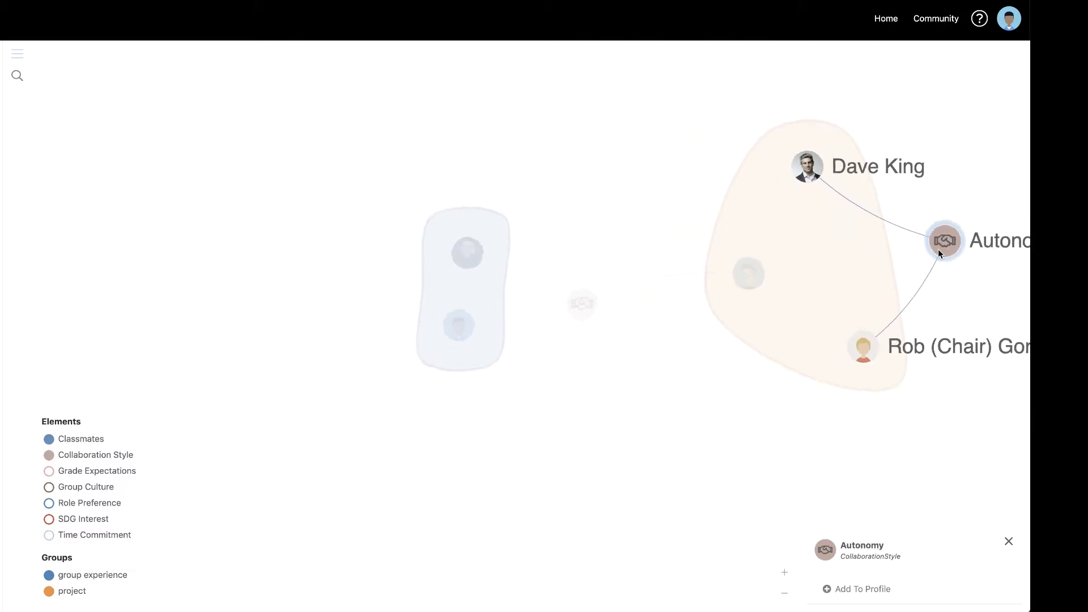
left_click_drag(976, 287, 673, 328)
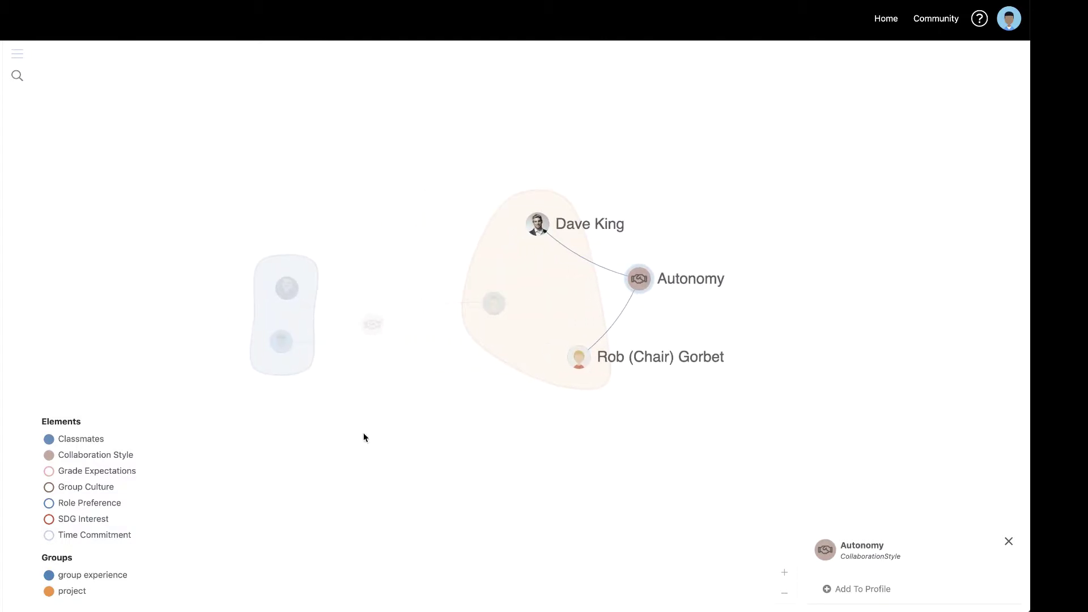
Show Grade Expectations nodes, tidy the layout, then add the Role Preference nodes.
left_click(391, 547)
left_click(64, 471)
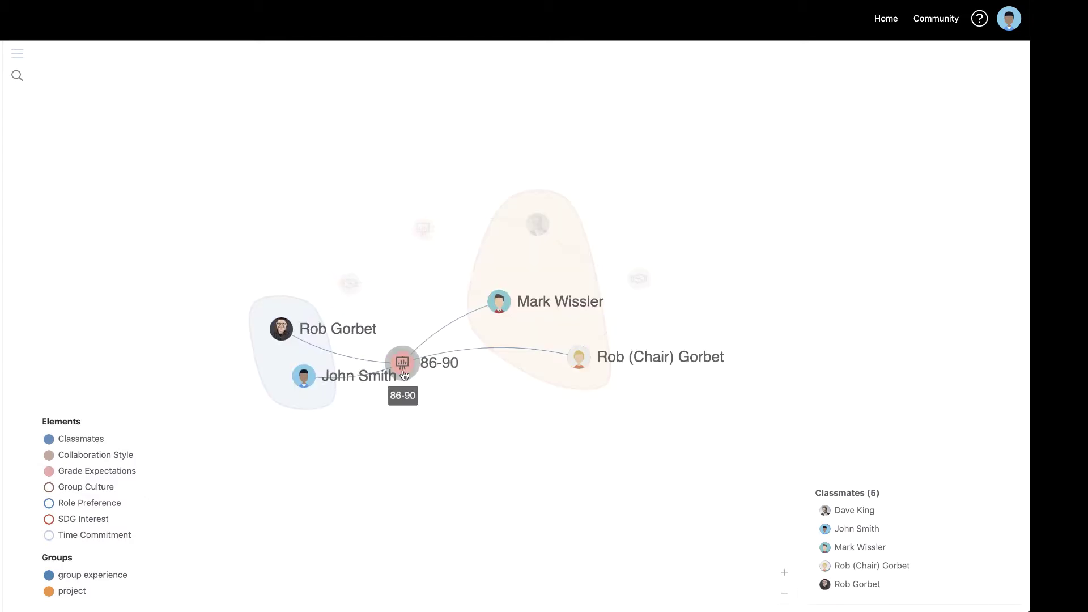
left_click_drag(402, 366, 420, 514)
left_click_drag(426, 227, 409, 131)
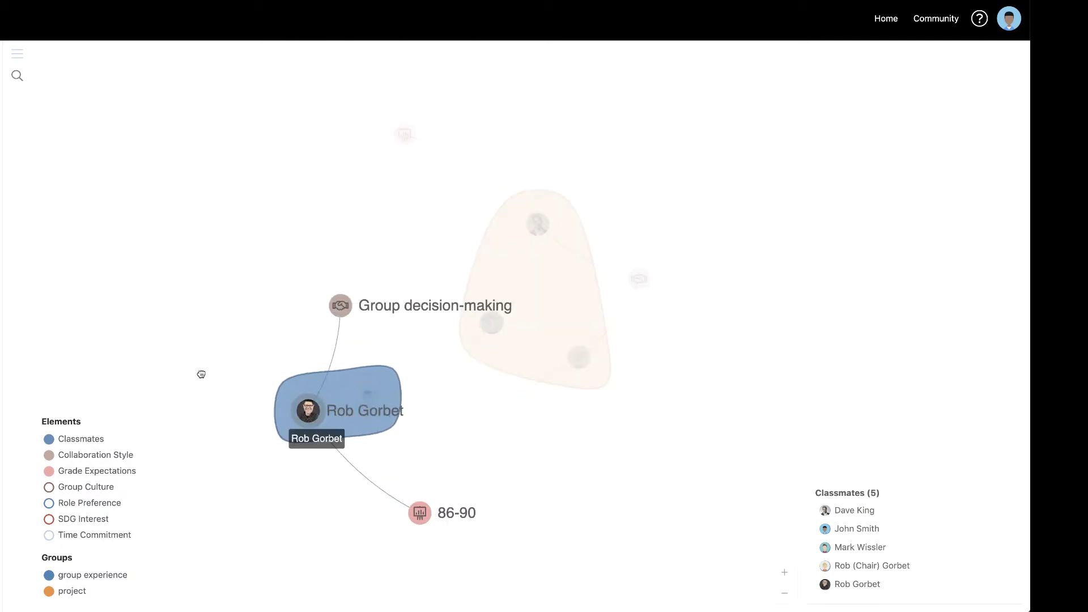
left_click_drag(368, 397, 235, 396)
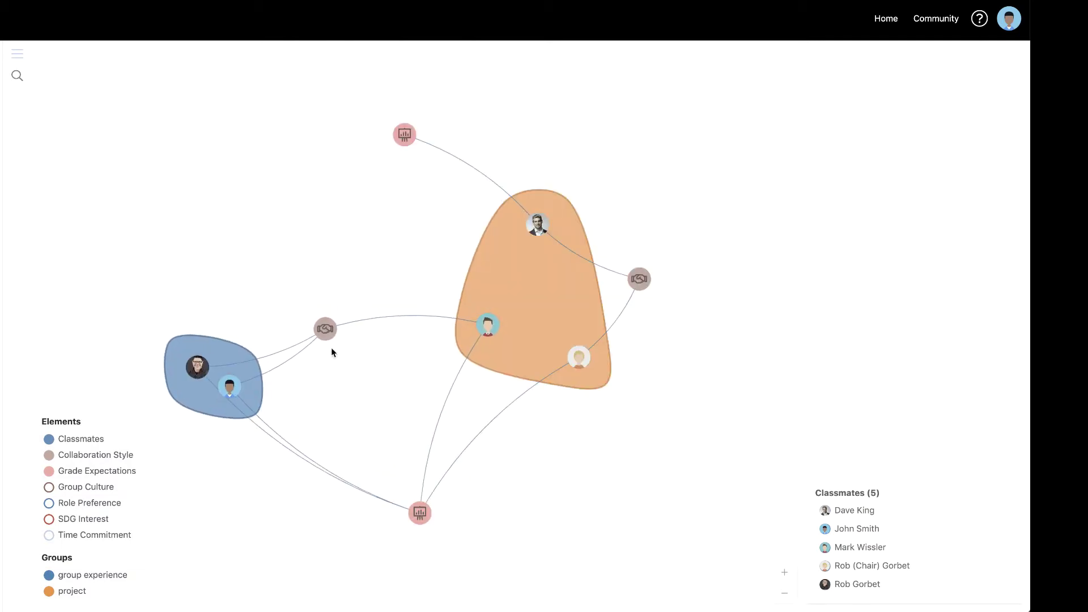
left_click_drag(326, 328, 299, 254)
left_click(69, 503)
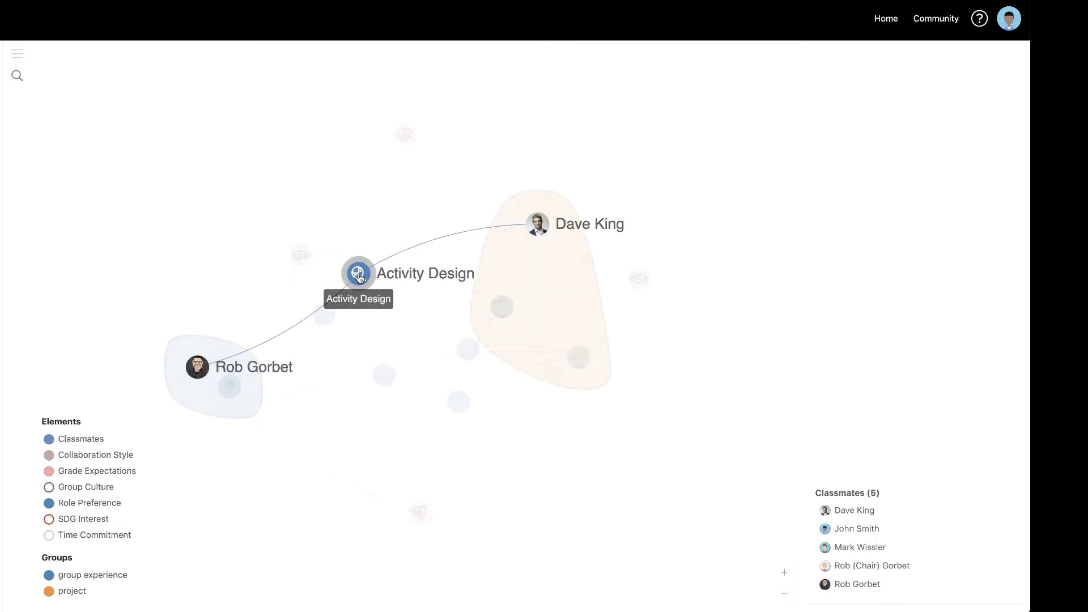
Multi-select Activity Design, Objects, Fabrication and Building, Project Management, and Research and Writing.
left_click(358, 274)
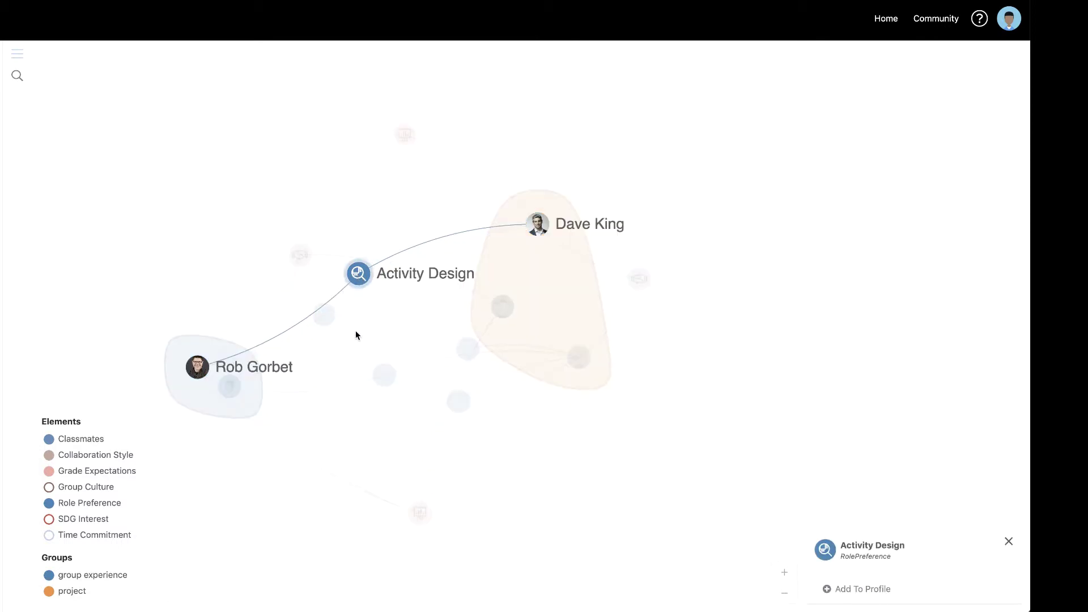
left_click(330, 321, "shift")
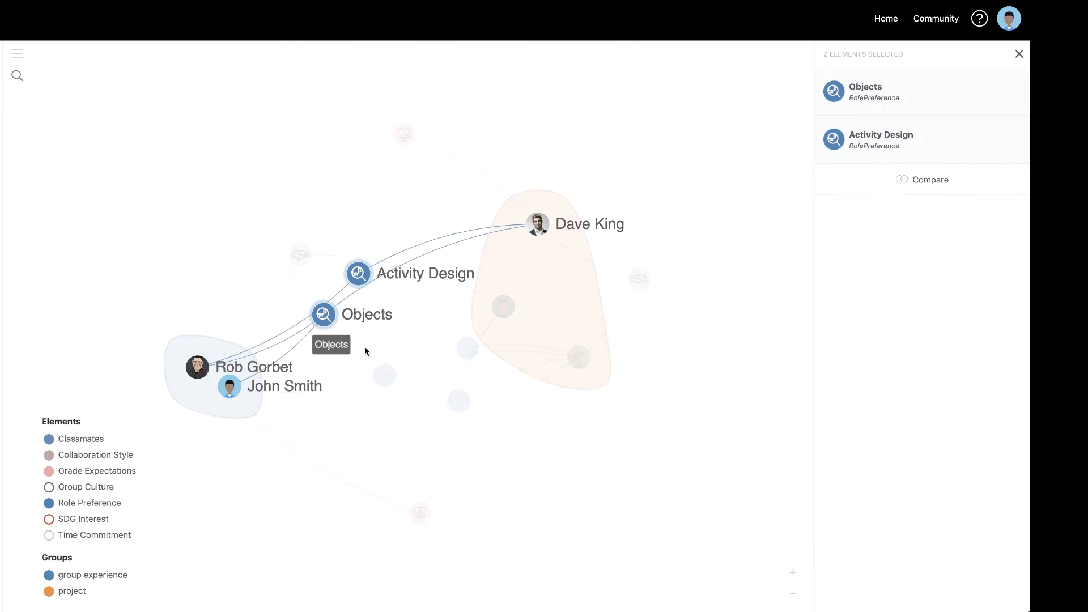
left_click(396, 375, "shift")
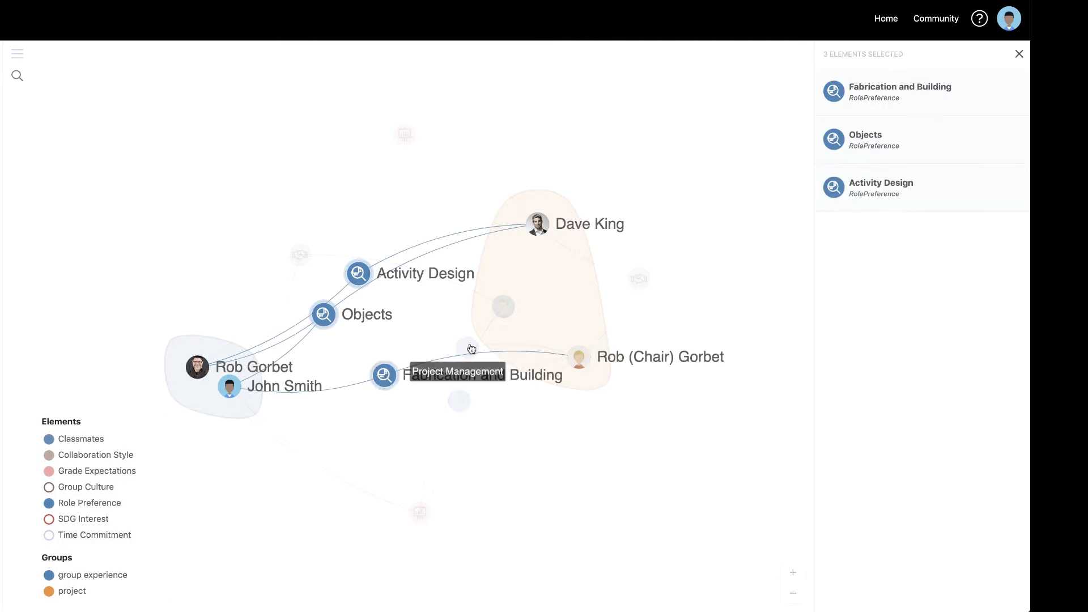
left_click(468, 348, "shift")
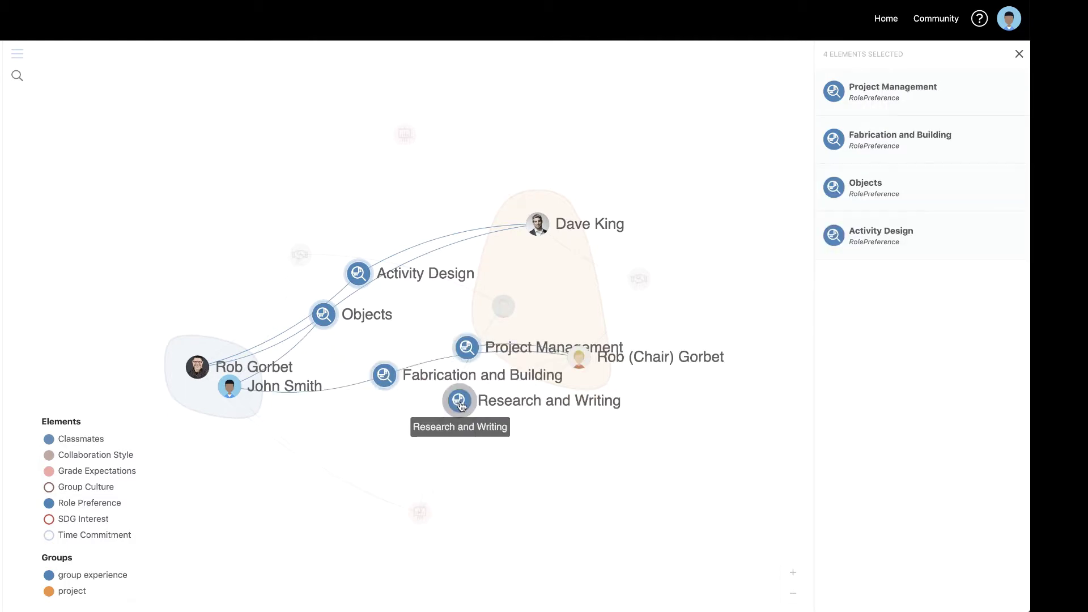
left_click(460, 402, "shift")
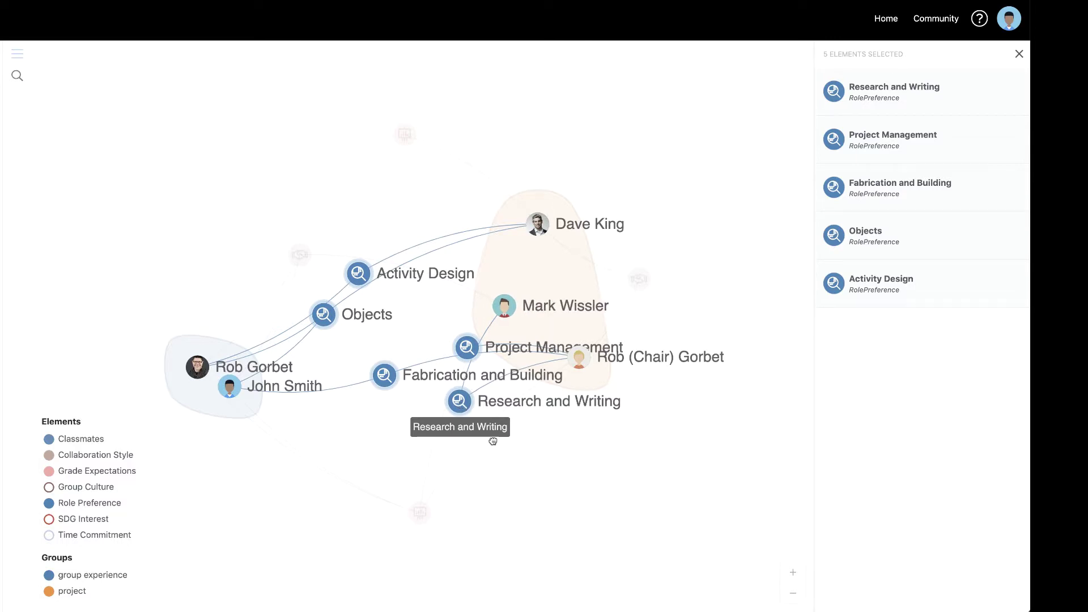
Drag the five role preference nodes and one classmate outward to untangle their links.
left_click_drag(460, 402, 673, 264)
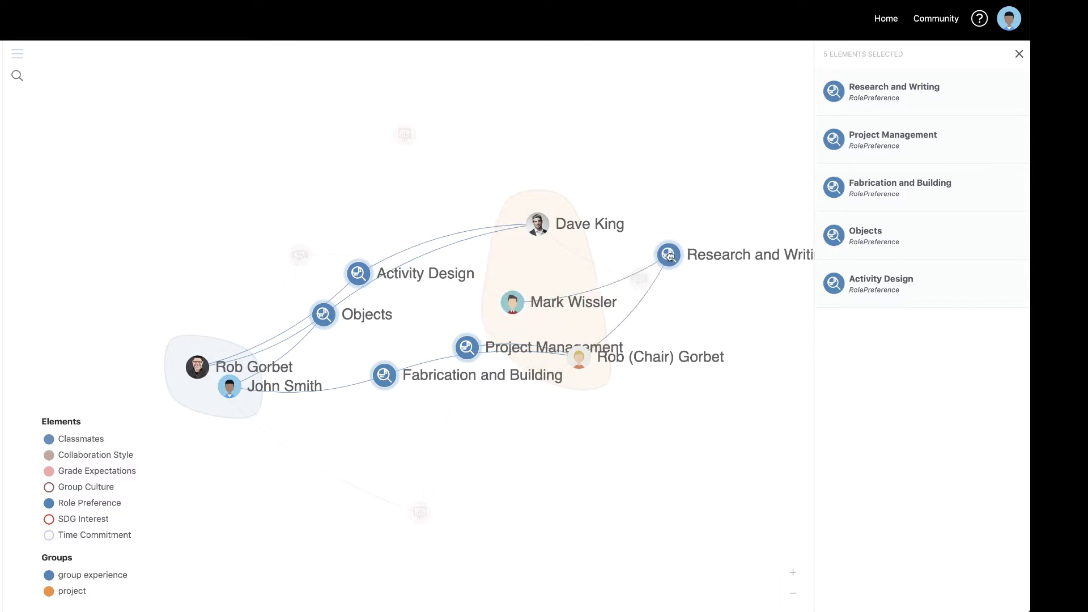
left_click_drag(467, 348, 654, 474)
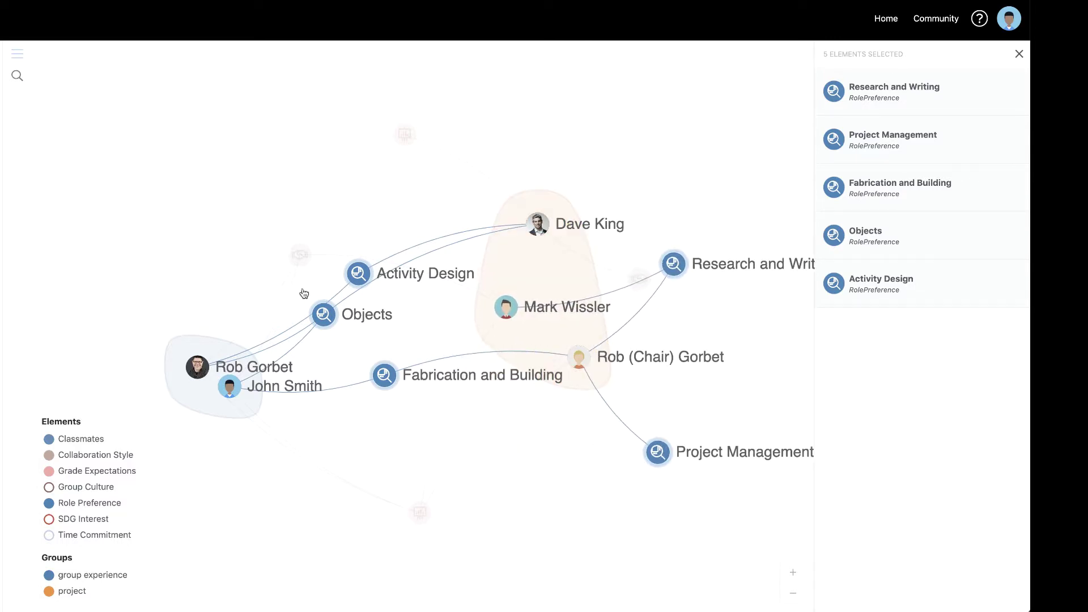
left_click_drag(358, 273, 254, 176)
left_click_drag(328, 315, 325, 236)
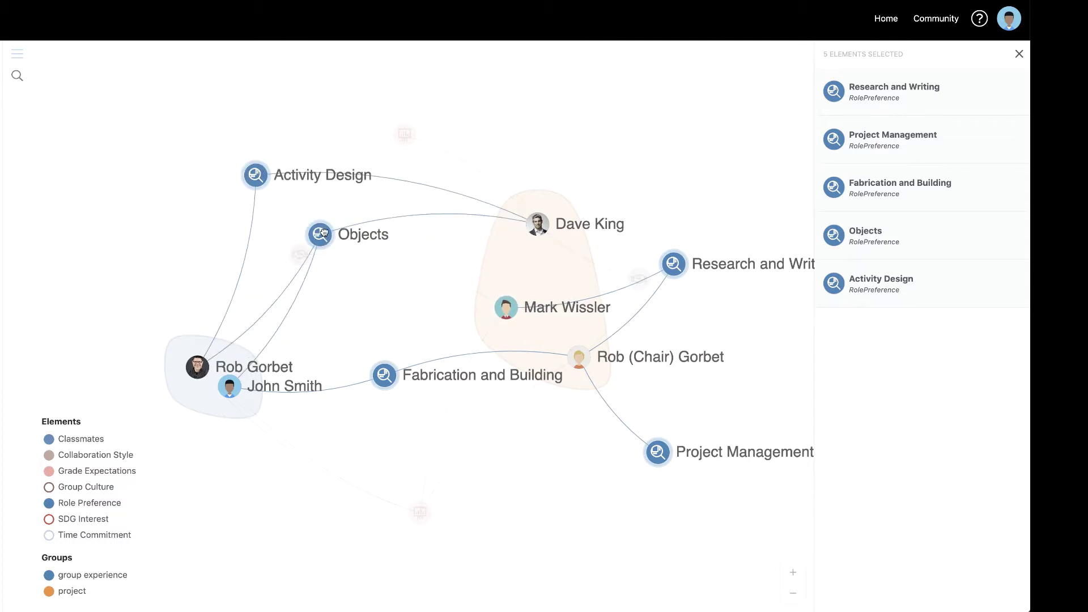
left_click_drag(385, 375, 359, 353)
left_click_drag(234, 392, 272, 444)
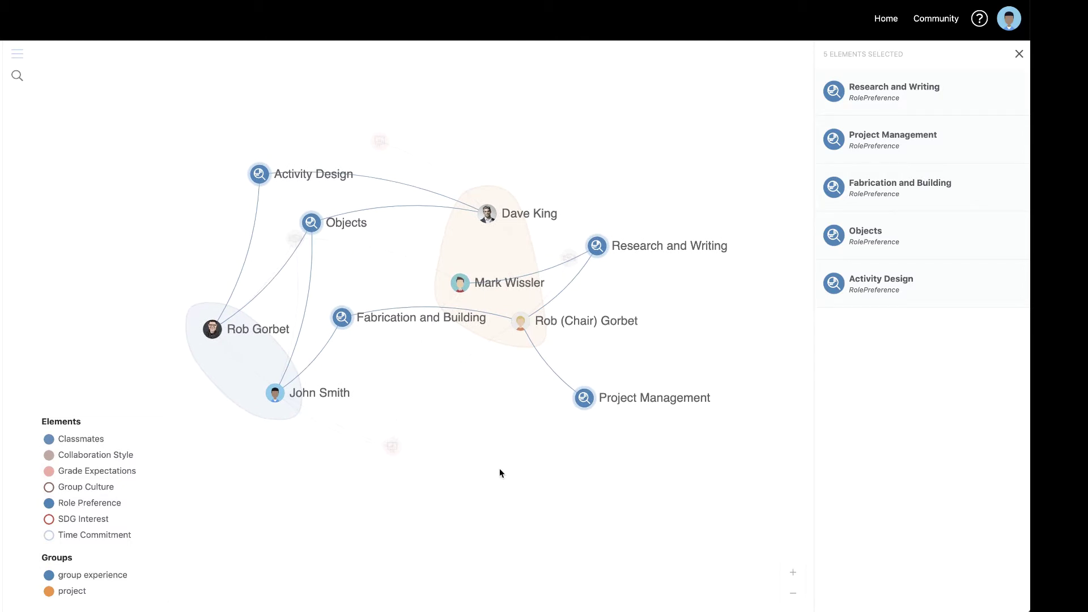
Replace Role Preference nodes with SDG Interest nodes and open a classmate's profile.
left_click(49, 503)
left_click(49, 519)
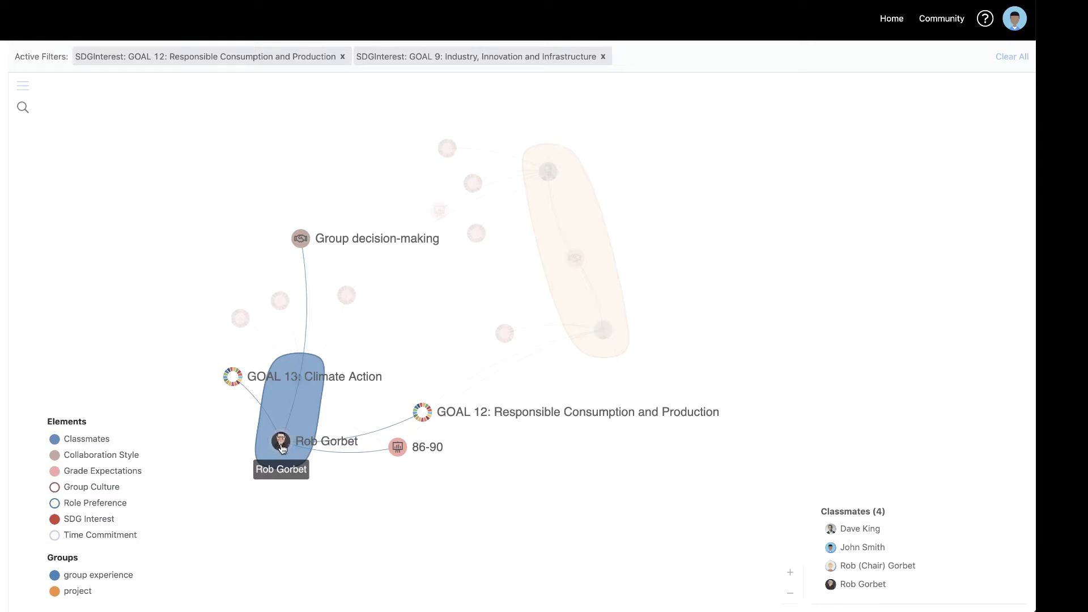
left_click(281, 444)
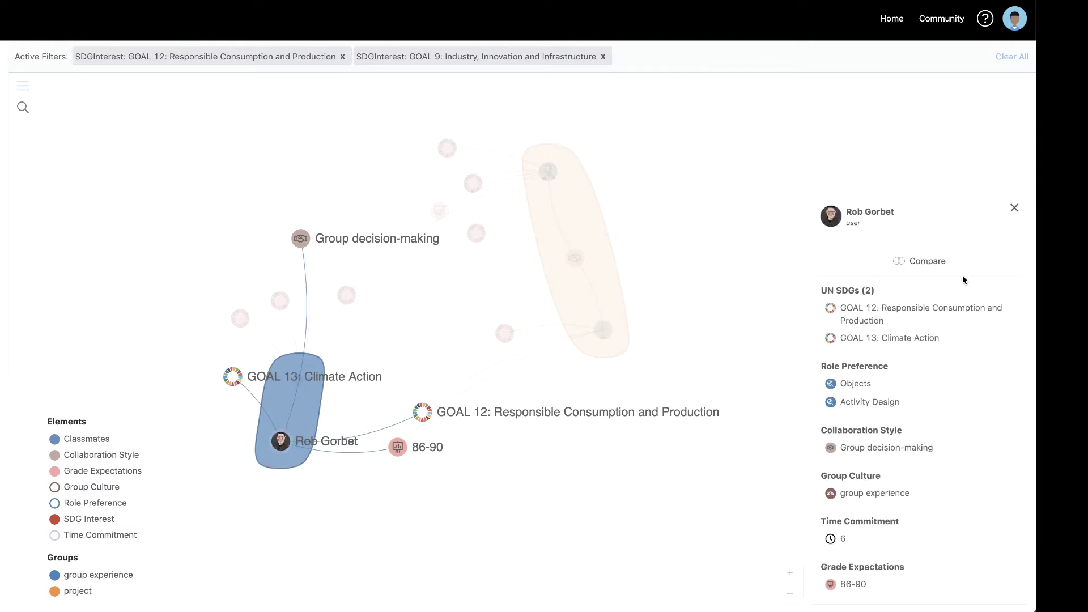
Review the two-classmate comparison chart's 6 similarities and 21 differences, then close it.
left_click(906, 261)
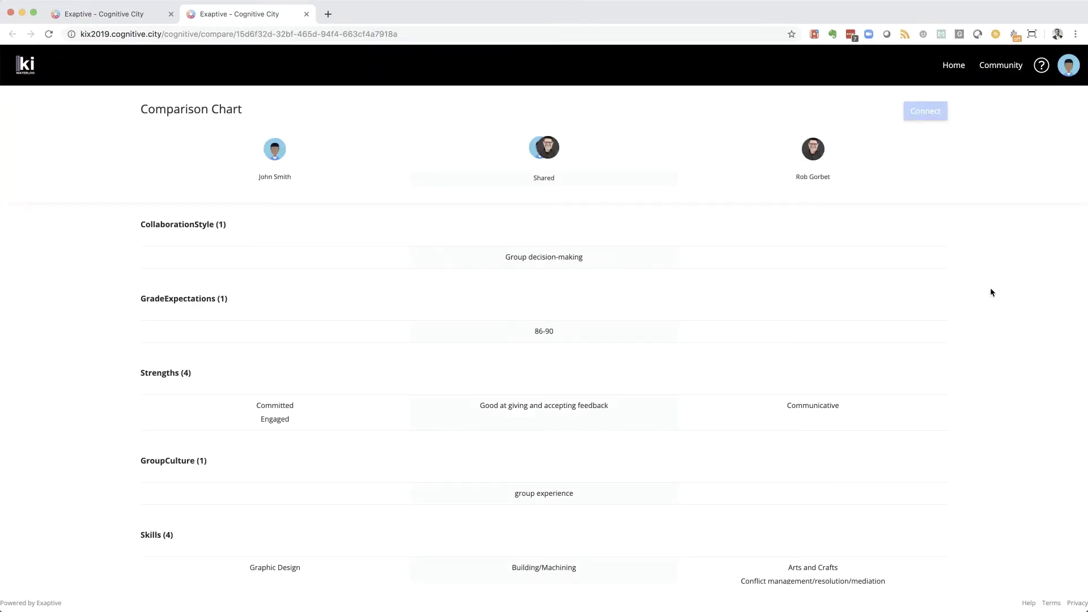
scroll(552, 386, "down", 5)
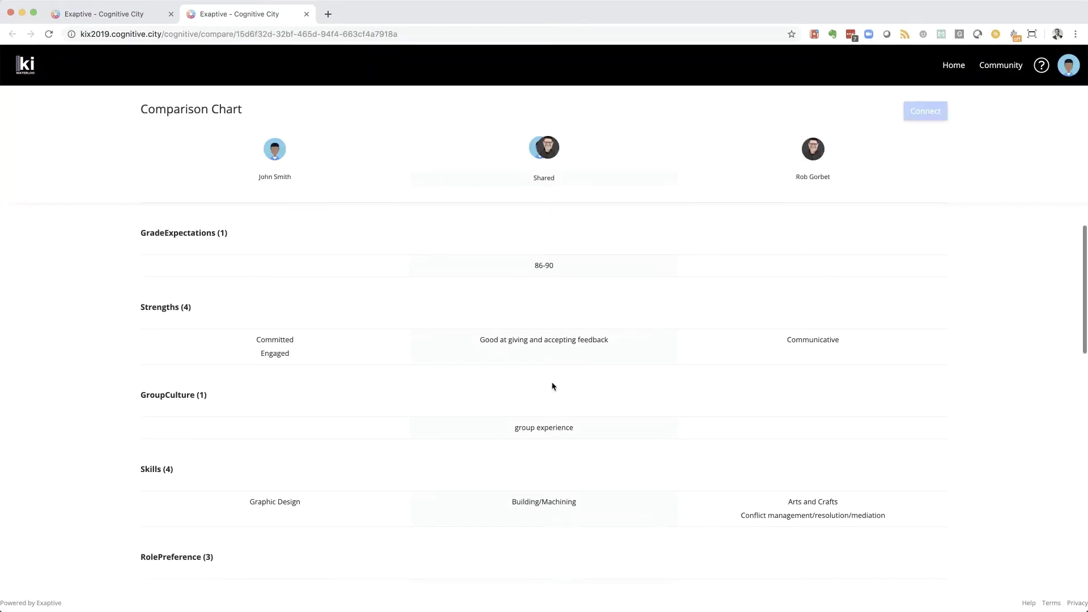
scroll(553, 386, "down", 5)
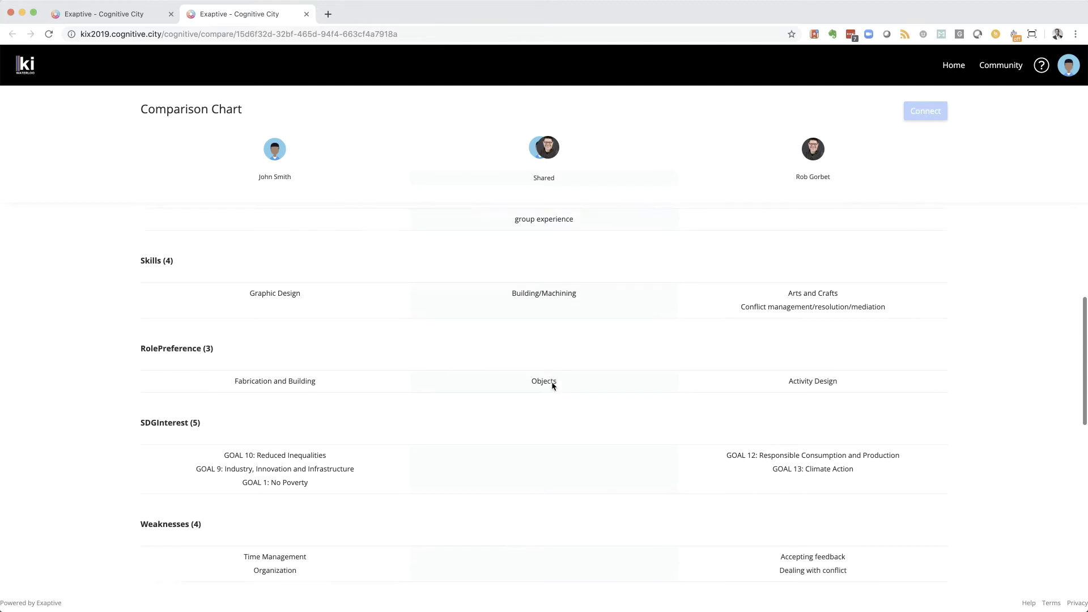
scroll(552, 386, "down", 4)
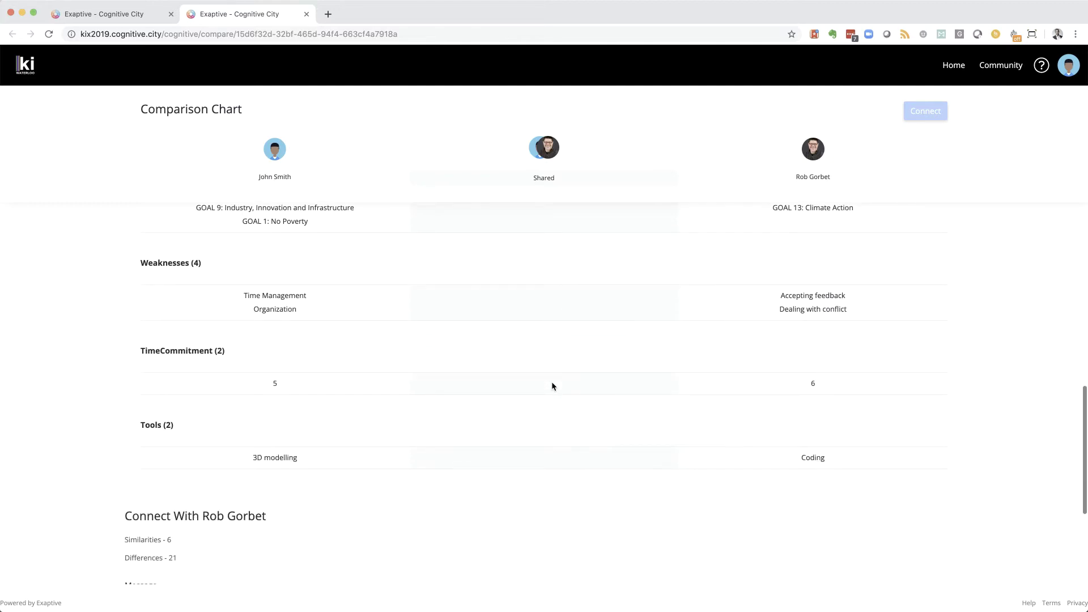
scroll(552, 386, "up", 10)
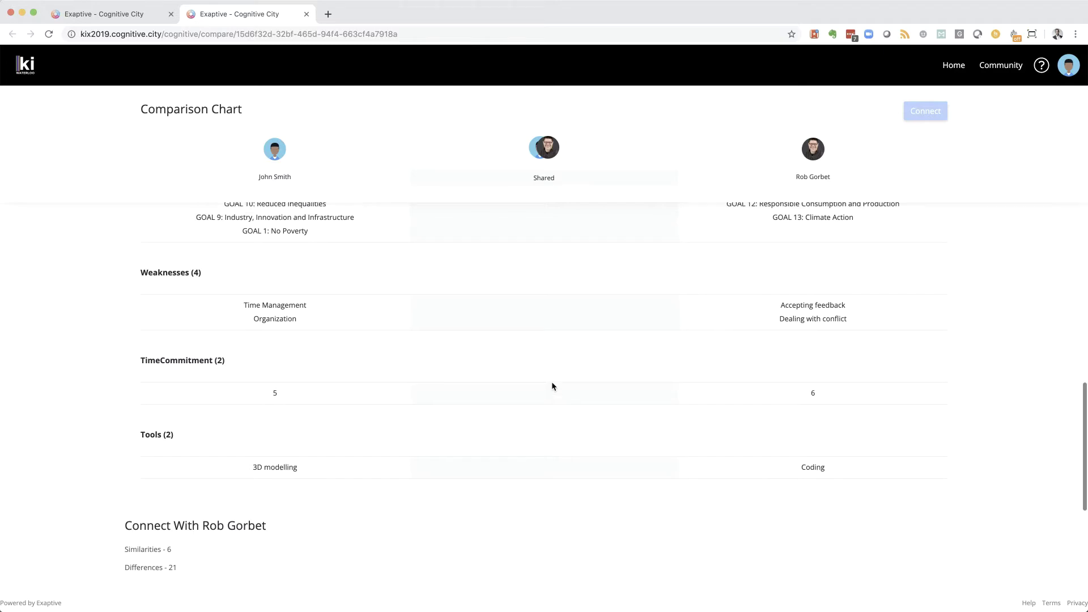
key("super+w")
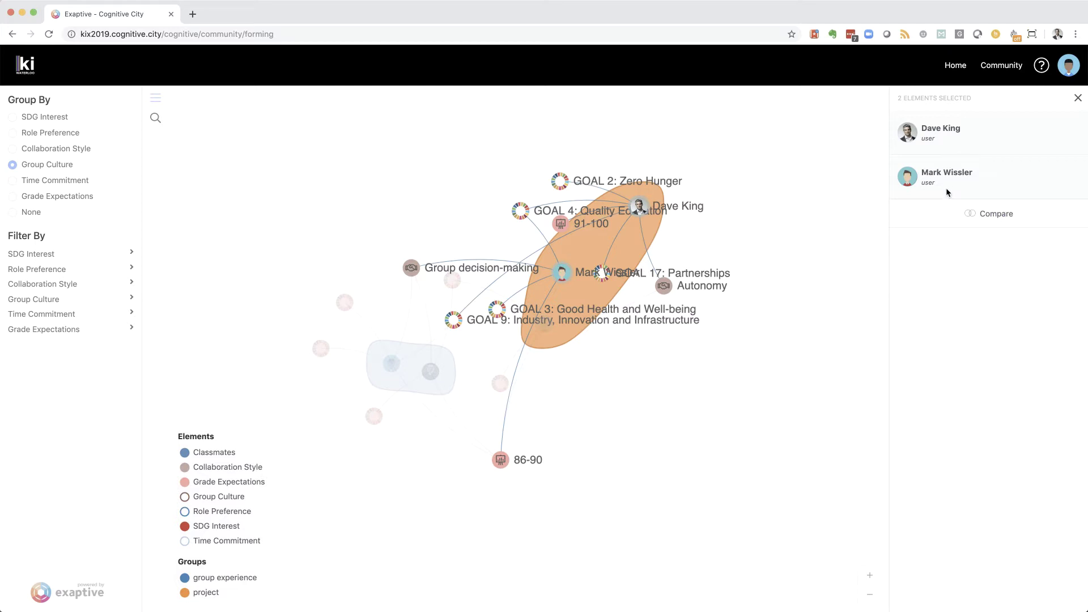
Open a comparison chart for the two selected classmates, then close it.
left_click(979, 220)
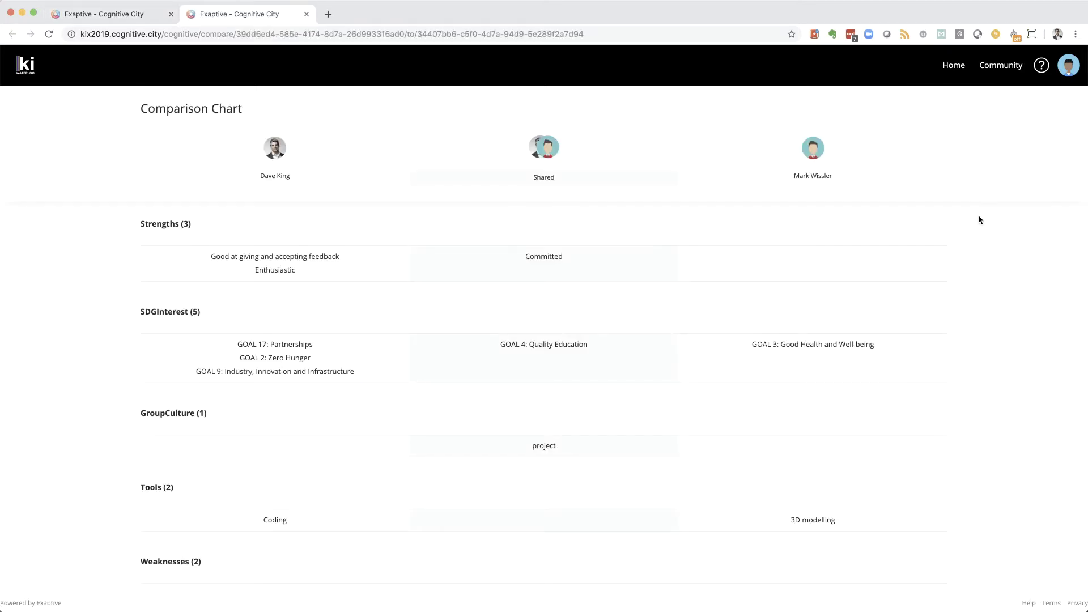
key("super+w")
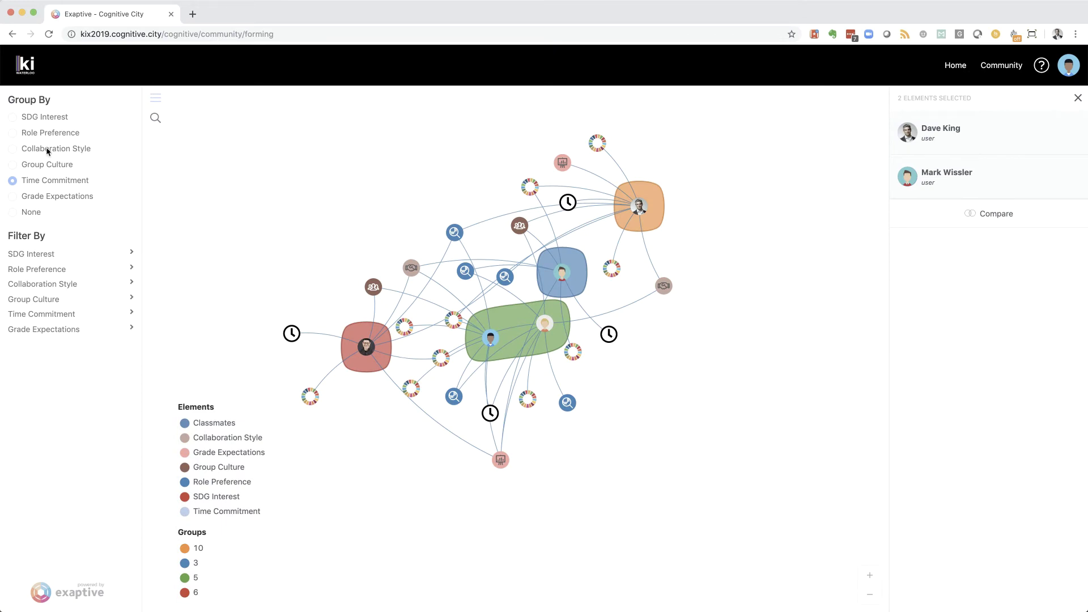
Group by Role Preference, then hide all six non-classmate element types from the network.
left_click(13, 134)
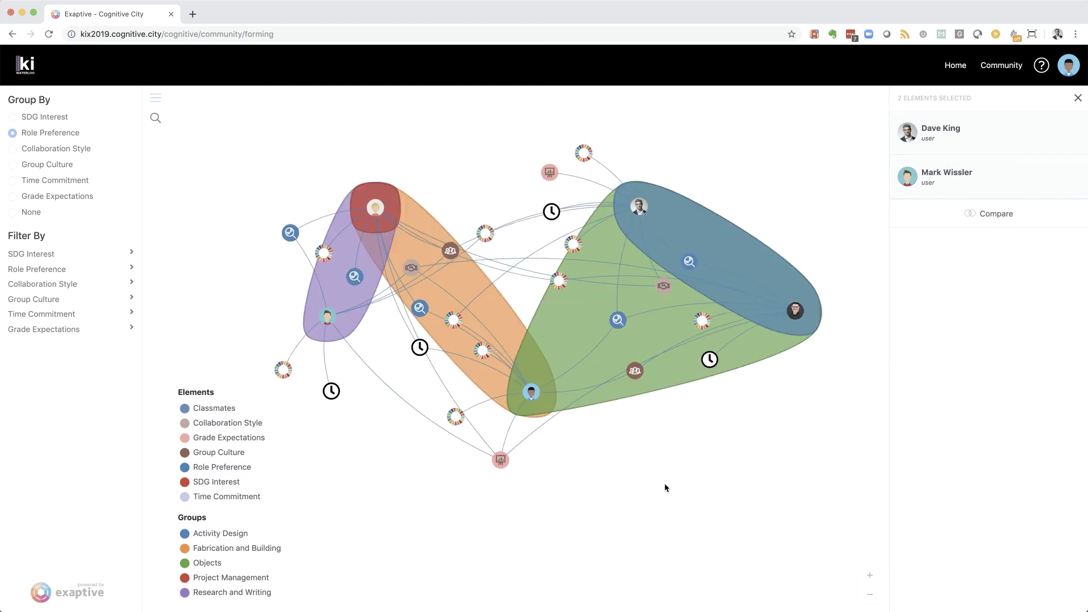
left_click(185, 497)
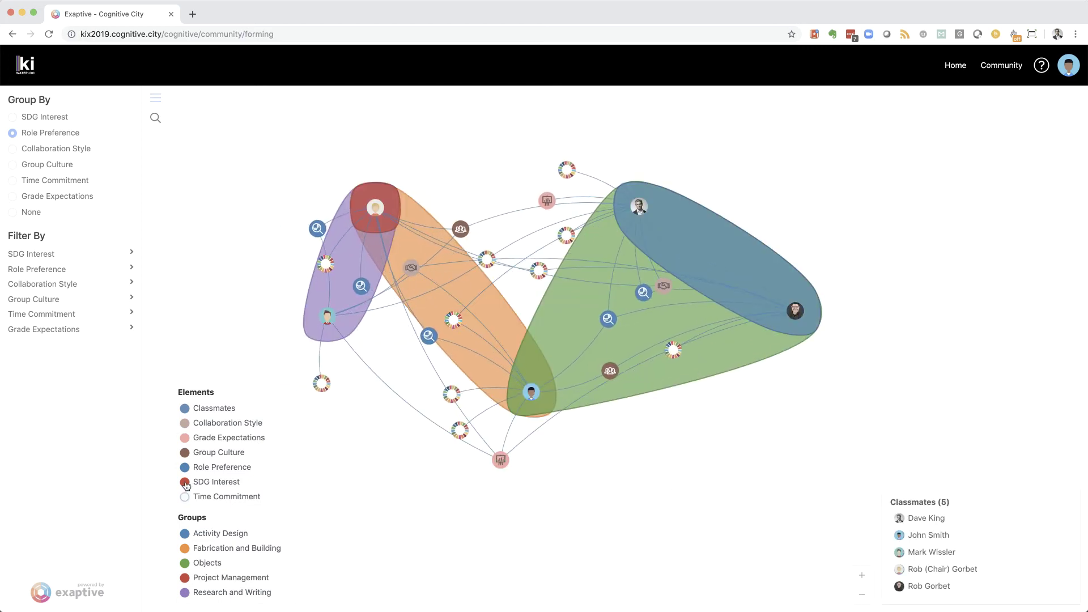
left_click(184, 482)
left_click(185, 467)
left_click(184, 453)
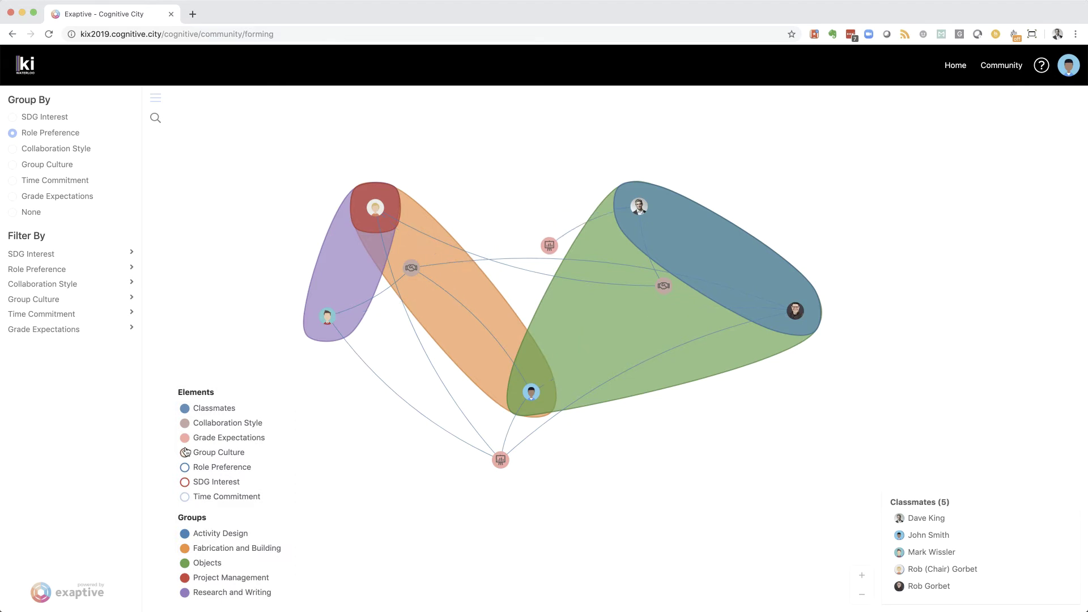
left_click(186, 438)
left_click(184, 423)
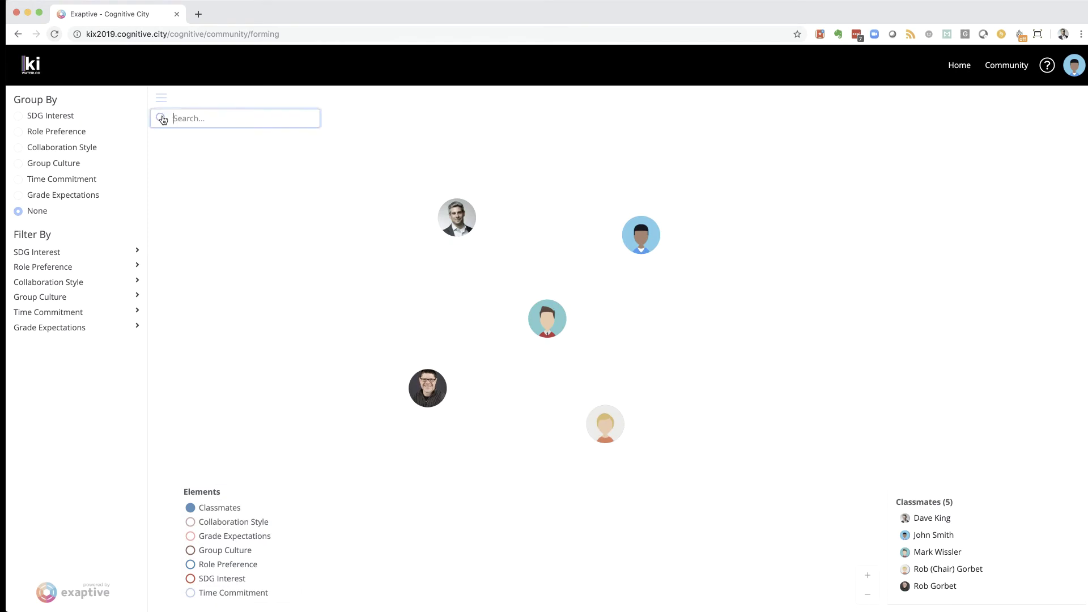
Search for a classmate's node and focus the graph on it.
type("Mark")
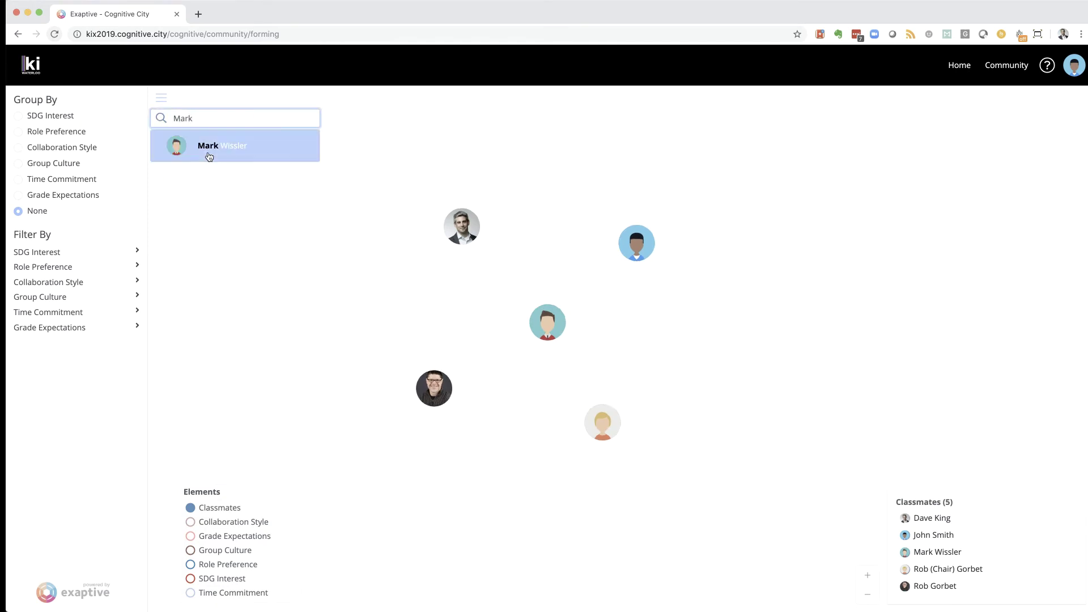
left_click(208, 150)
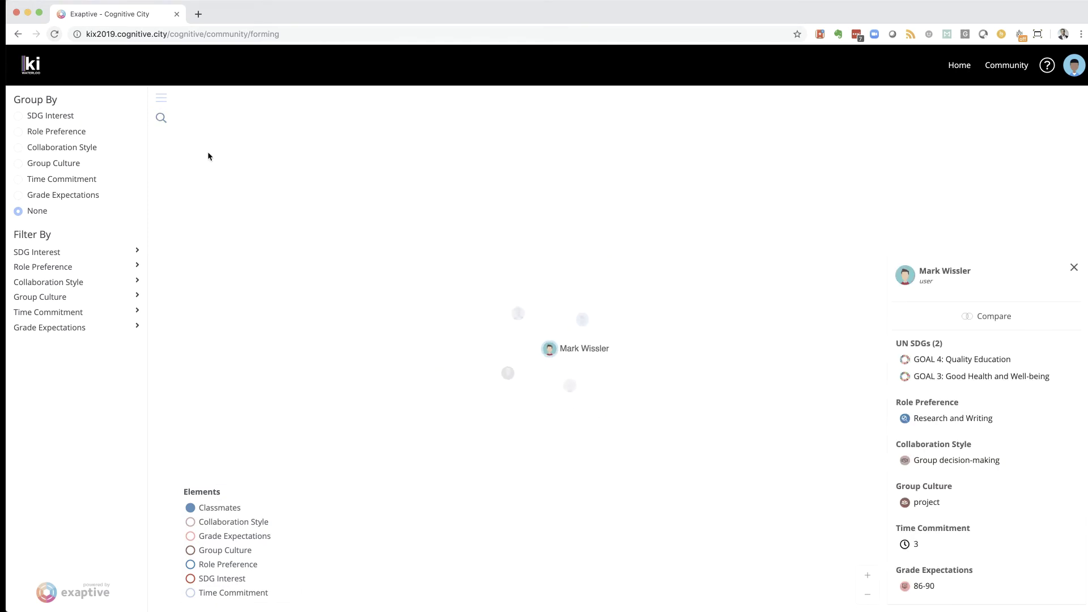
left_click(161, 117)
type("No P")
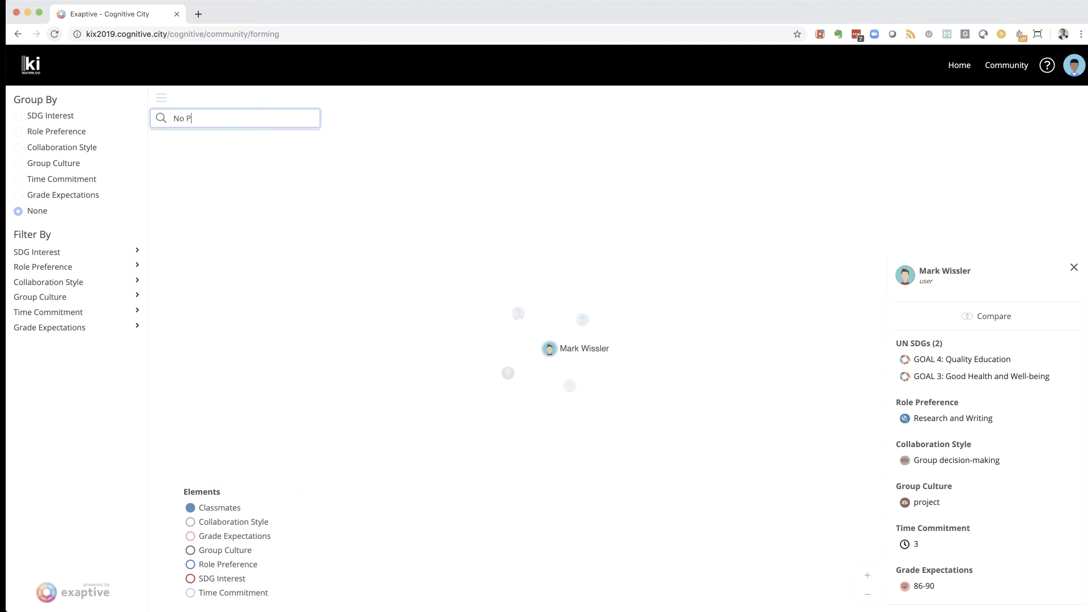
key("BackSpace")
key("BackSpace")
key("BackSpace")
key("BackSpace")
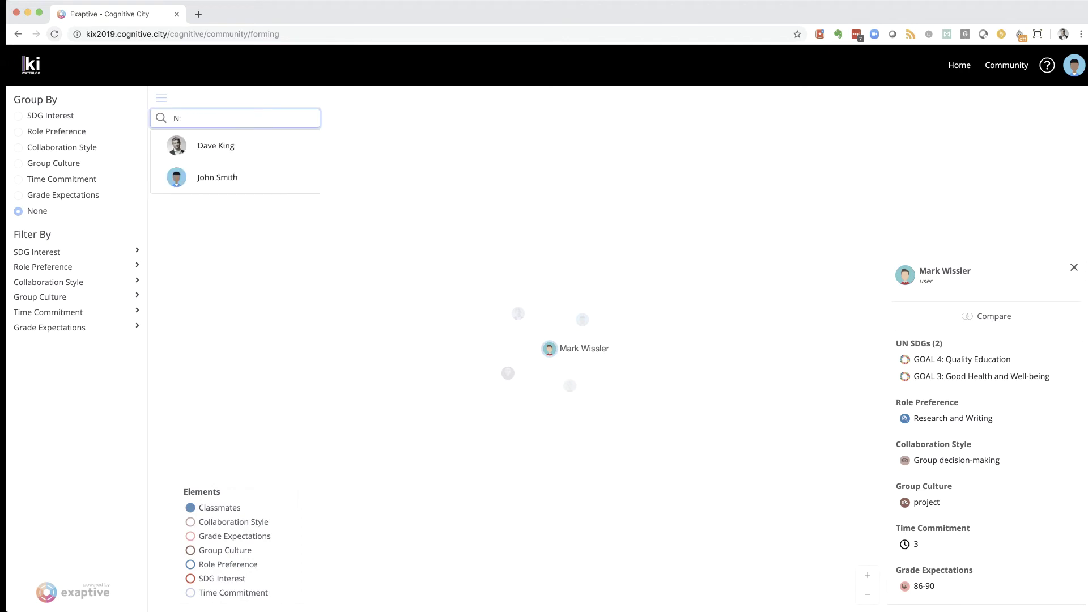
Show Collaboration Style, Grade Expectations, Group Culture, Role Preference, SDG Interest and Time Commitment nodes again.
left_click(190, 522)
left_click(190, 536)
left_click(191, 550)
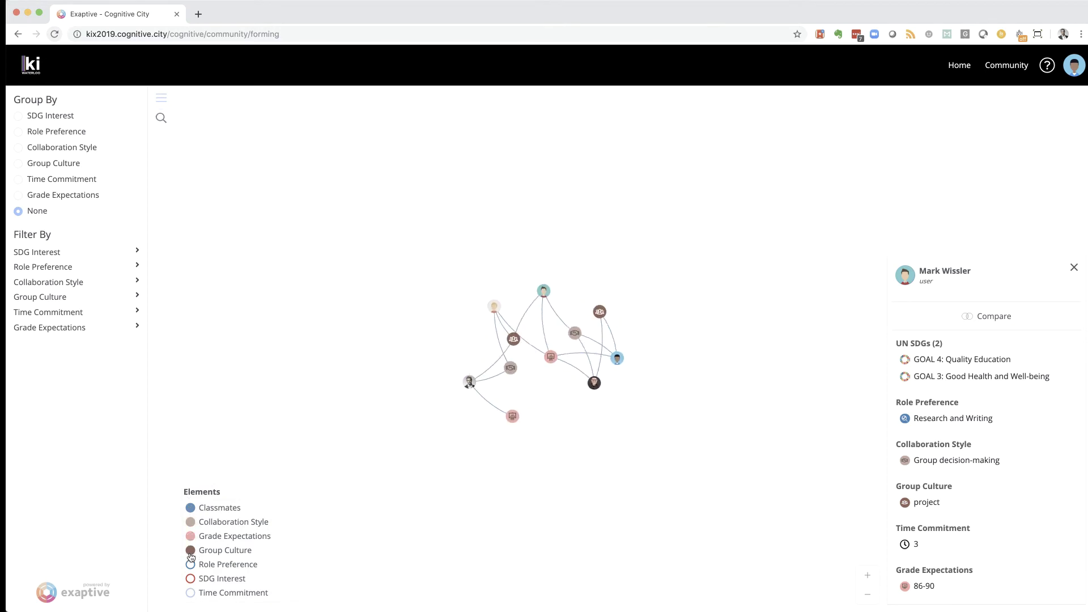
left_click(190, 564)
left_click(190, 578)
left_click(191, 593)
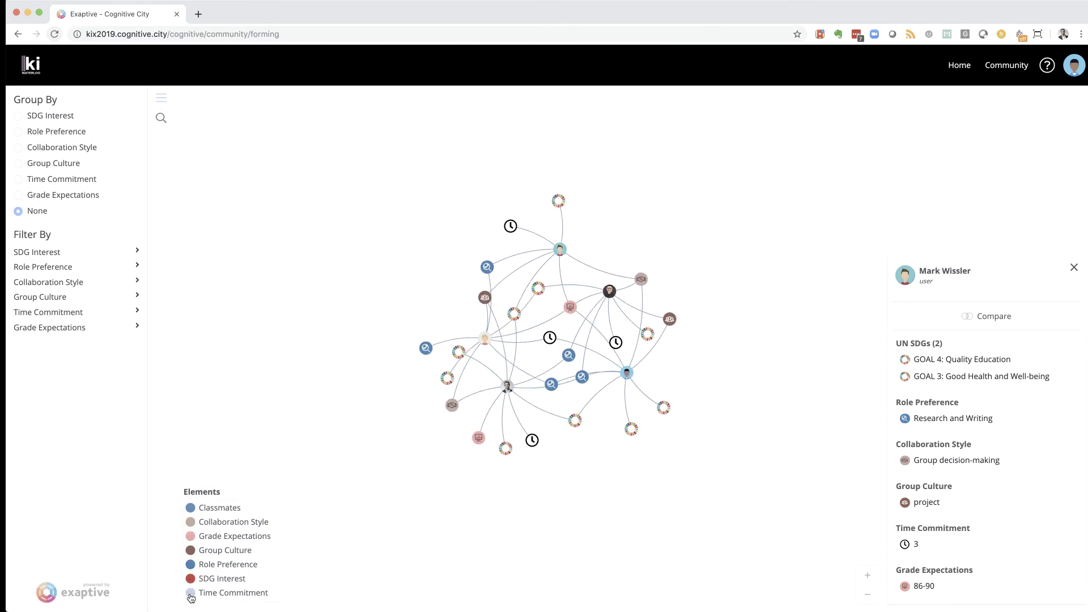
Search and focus the graph on GOAL 1: No Poverty, then on Group decision-making.
left_click(161, 118)
type("No")
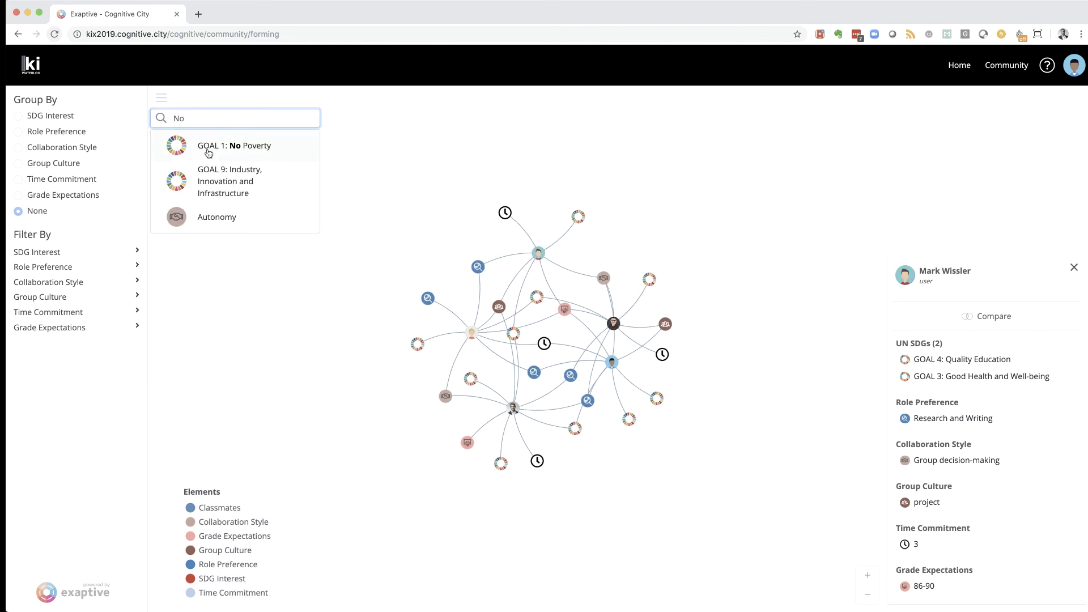
left_click(207, 149)
type("Group")
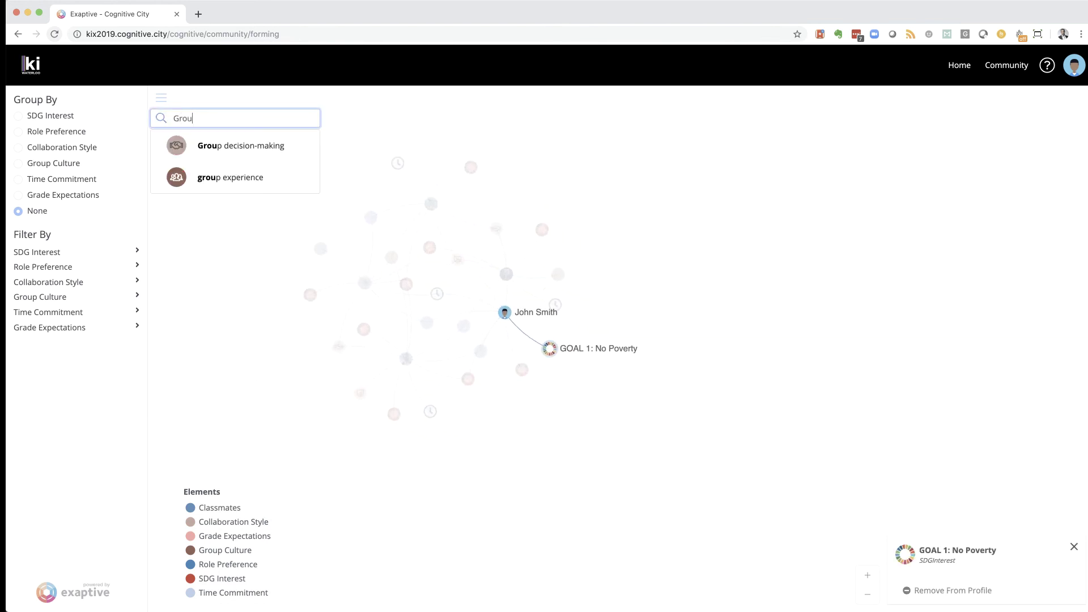
left_click(203, 145)
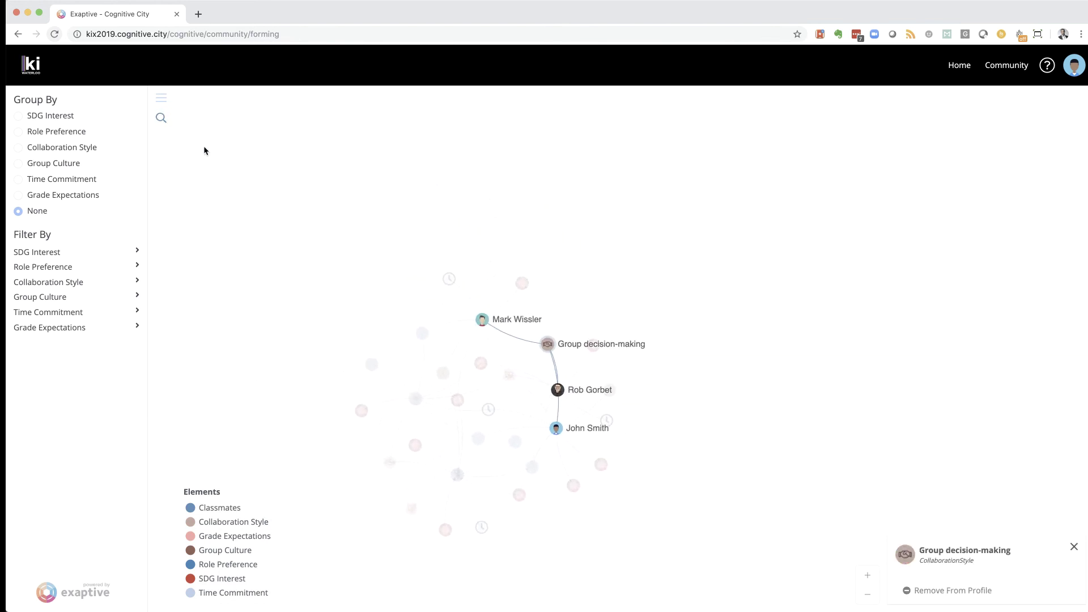
Restore the full unfaded network, then try Request Support from the help menu and return.
left_click(332, 303)
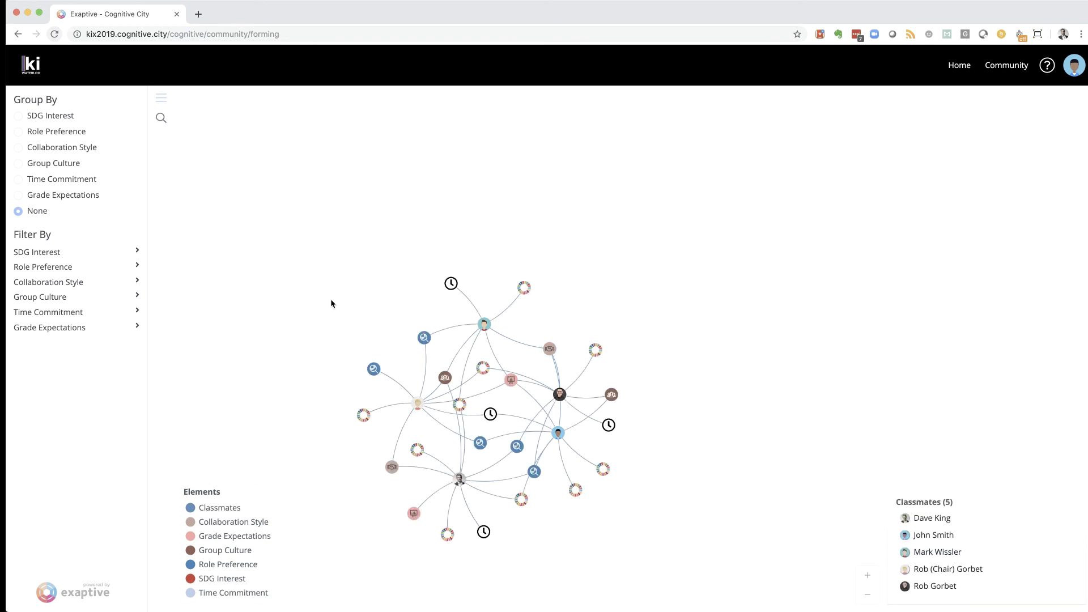
left_click(1047, 75)
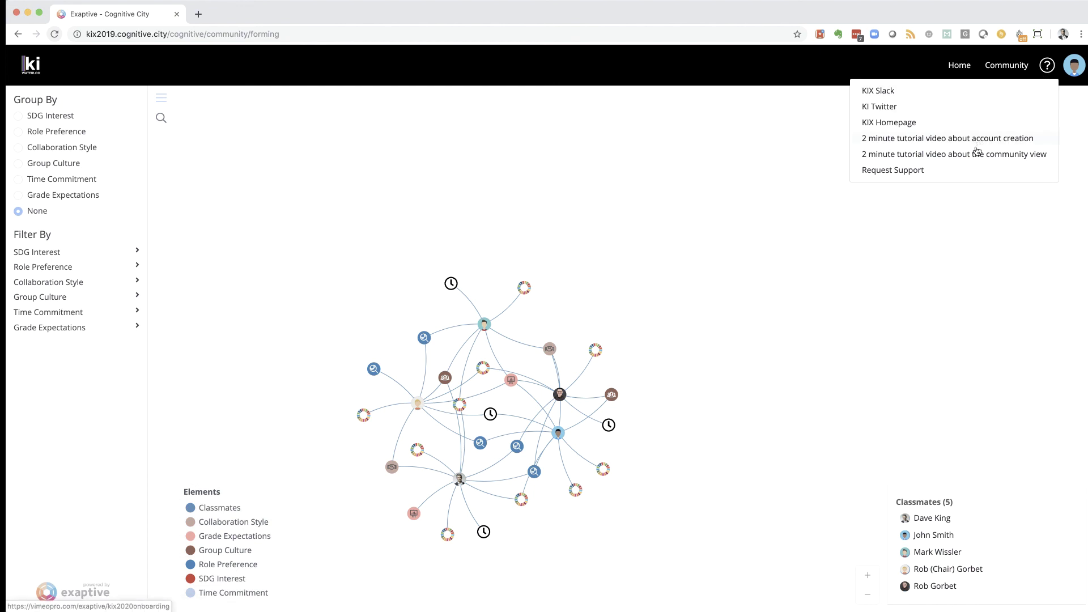
left_click(901, 171)
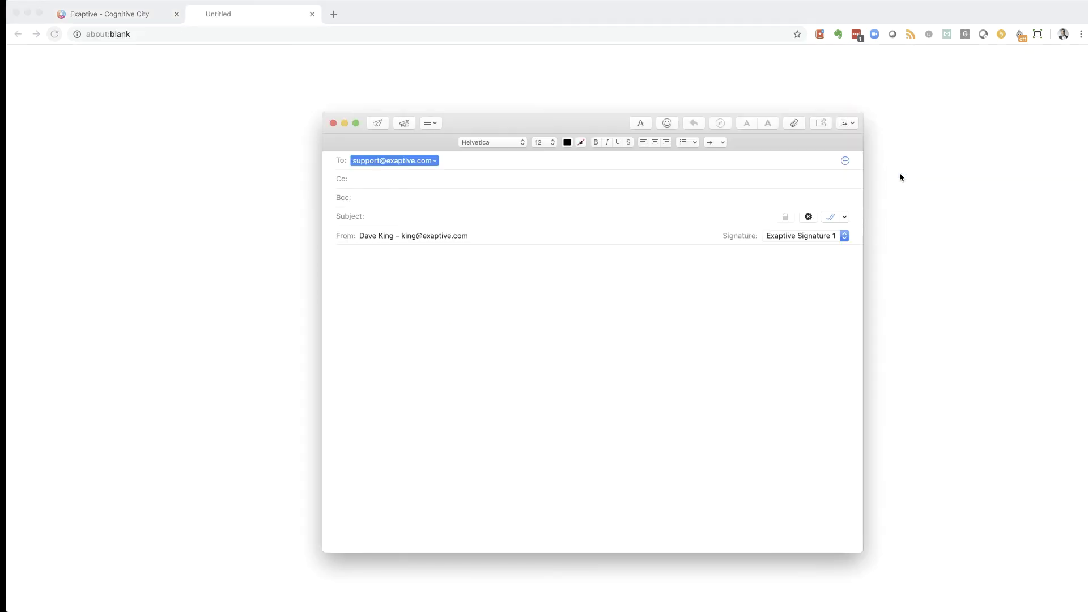
left_click(900, 177)
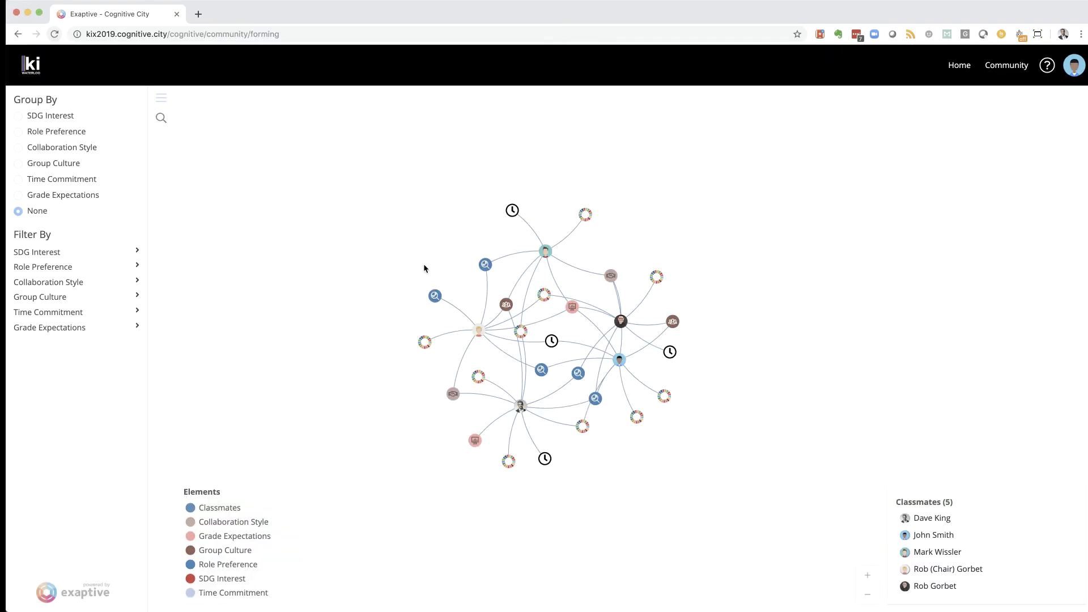